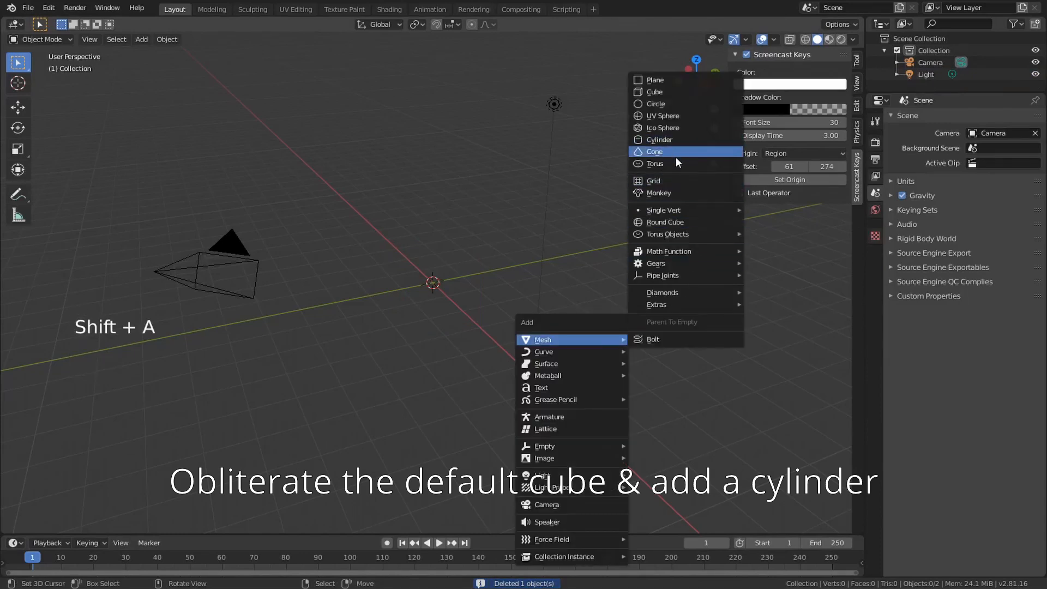
Add a mesh cylinder with a radius of 2 m and its cap fill type set to Triangle Fan
{"action": "left_click", "coordinate": [679, 138]}
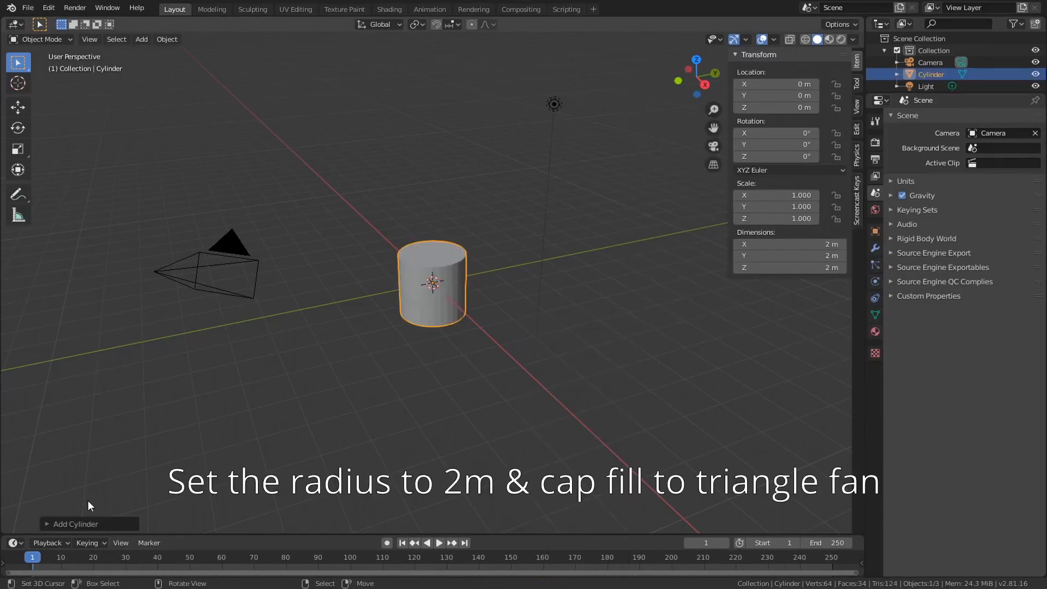
{"action": "left_click", "coordinate": [50, 523]}
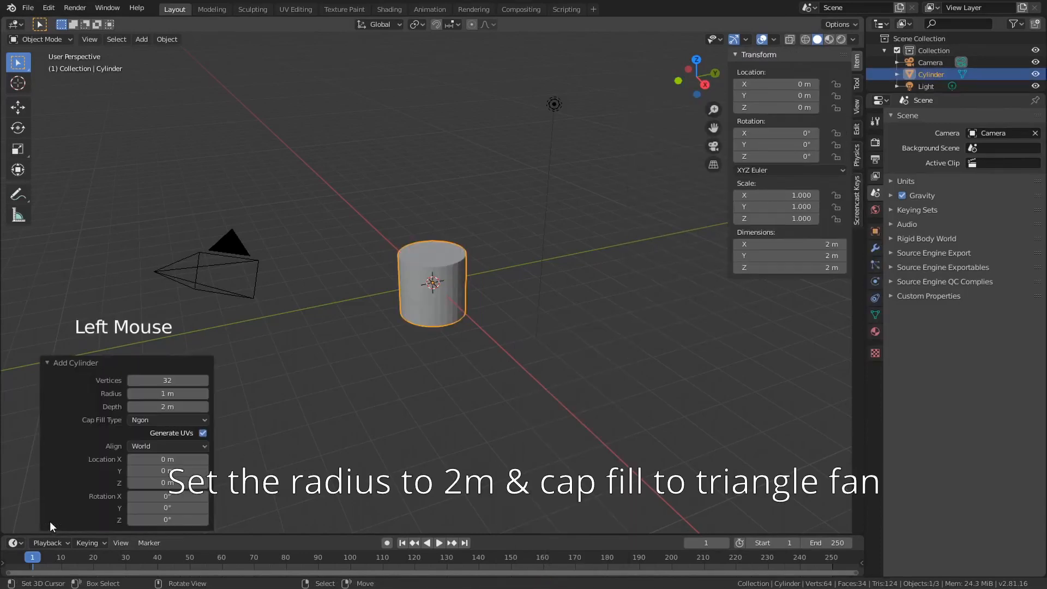
{"action": "left_click", "coordinate": [184, 392]}
{"action": "type", "text": "2"}
{"action": "key", "text": "Return"}
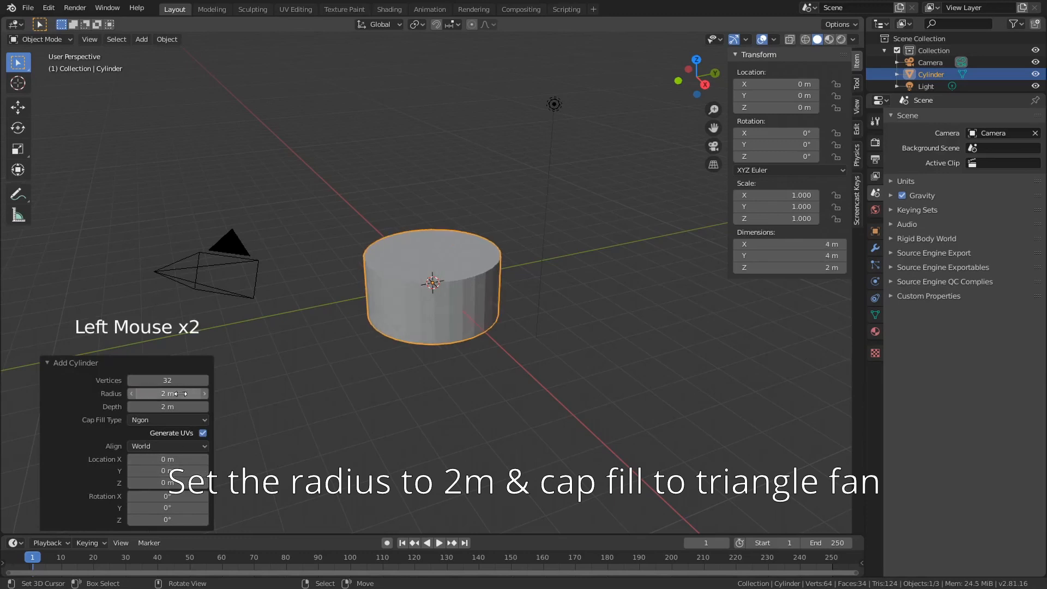
{"action": "left_click", "coordinate": [168, 419]}
{"action": "left_click", "coordinate": [176, 459]}
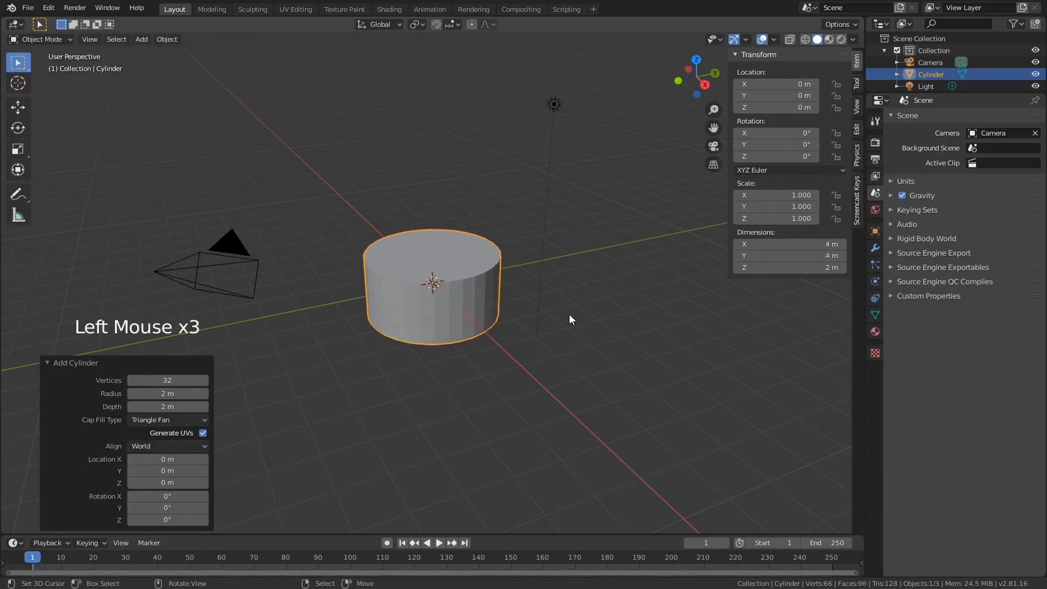
Select the centre vertices of both cylinder caps and scale them by 2 along the Z axis to form cones
{"action": "right_click", "coordinate": [408, 275]}
{"action": "mouse_move", "coordinate": [443, 309]}
{"action": "middle_mouse_down"}
{"action": "mouse_move", "coordinate": [449, 345]}
{"action": "mouse_move", "coordinate": [439, 309]}
{"action": "middle_mouse_up"}
{"action": "scroll", "coordinate": [448, 345], "scroll_direction": "up", "scroll_amount": 2}
{"action": "key", "text": "Tab"}
{"action": "right_click", "coordinate": [433, 257]}
{"action": "middle_click_drag", "start_coordinate": [434, 256], "coordinate": [419, 316]}
{"action": "key", "text": "z"}
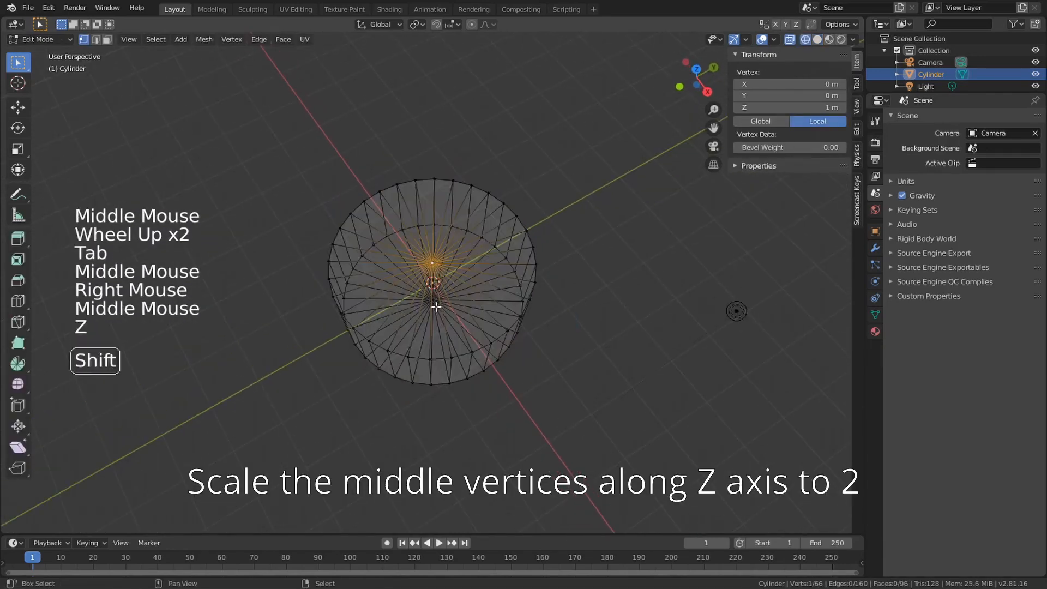
{"action": "right_click", "coordinate": [446, 307], "text": "shift"}
{"action": "key", "text": "z"}
{"action": "key", "text": "KP_1"}
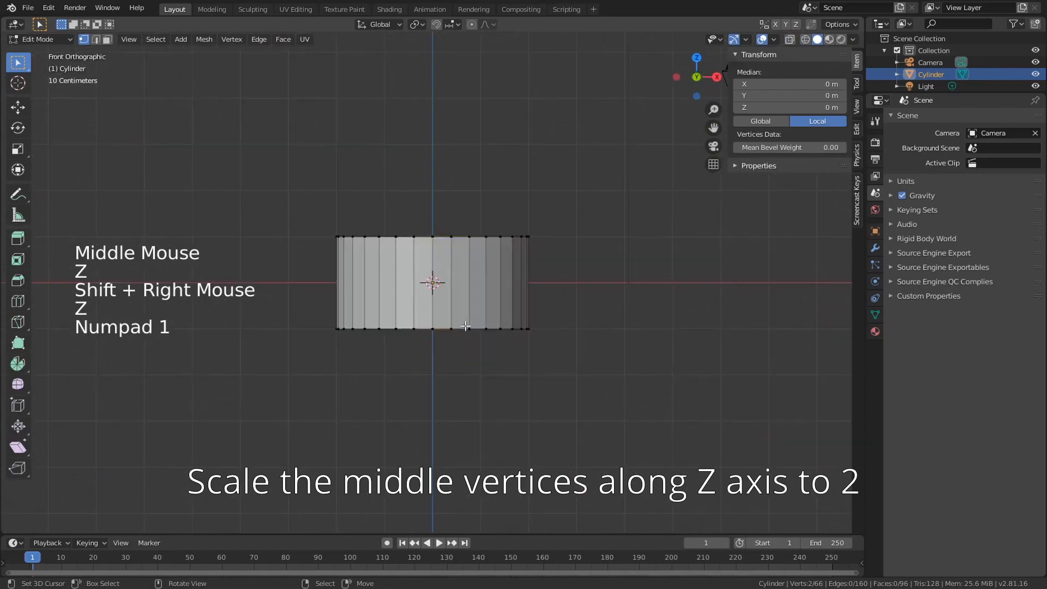
{"action": "key", "text": "s"}
{"action": "key", "text": "z"}
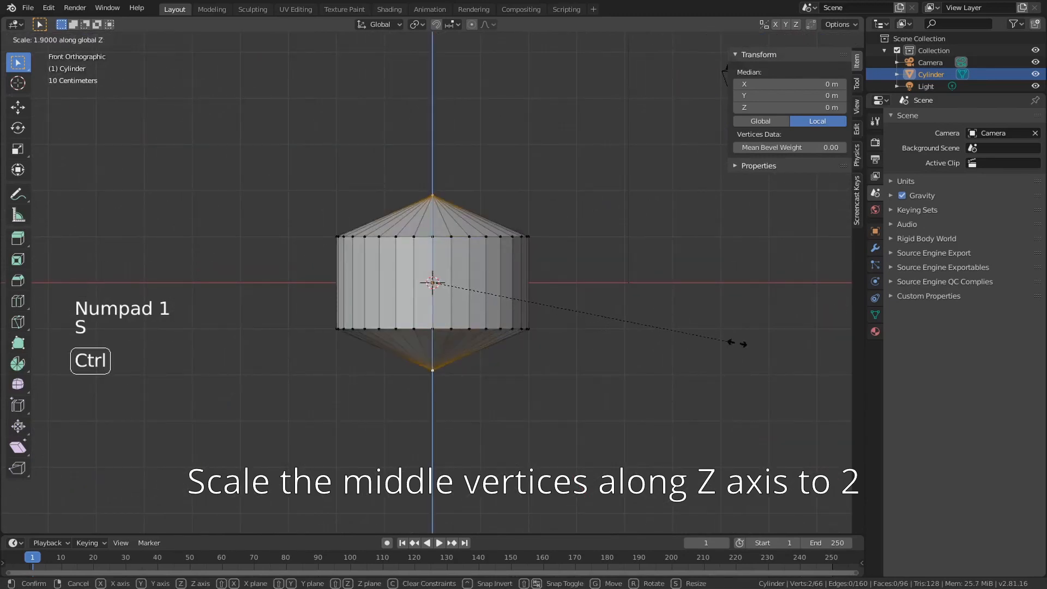
{"action": "left_click", "coordinate": [752, 343]}
{"action": "scroll", "coordinate": [608, 327], "scroll_direction": "up", "scroll_amount": 1}
{"action": "middle_click_drag", "start_coordinate": [608, 327], "coordinate": [605, 344], "text": "shift"}
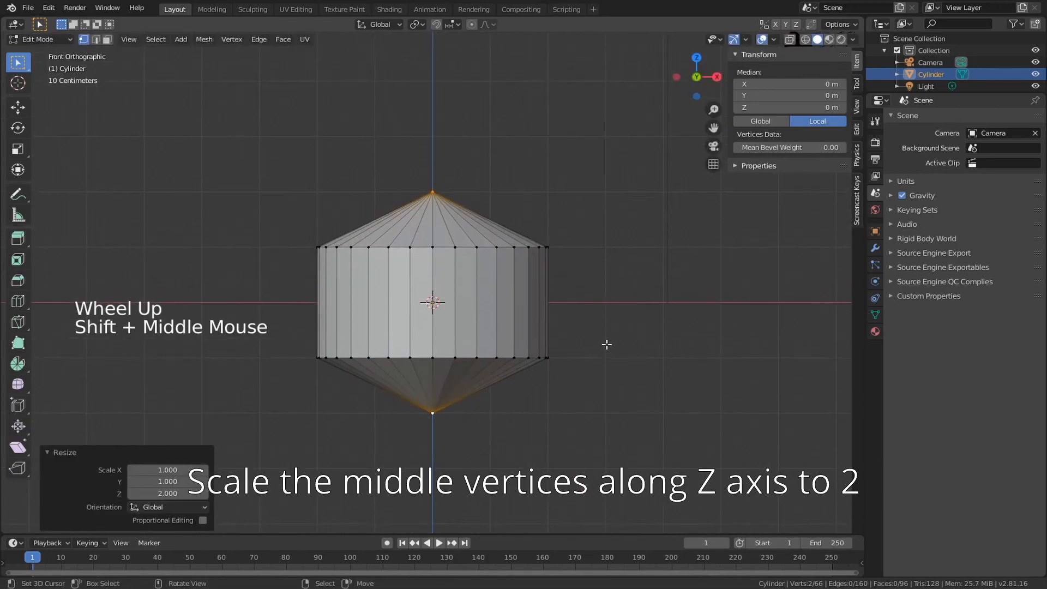
In Object Mode, set the cylinder's Z dimension to 4.62 m
{"action": "key", "text": "Tab"}
{"action": "mouse_move", "coordinate": [799, 268]}
{"action": "left_mouse_down"}
{"action": "mouse_move", "coordinate": [818, 268]}
{"action": "mouse_move", "coordinate": [798, 268]}
{"action": "left_mouse_up"}
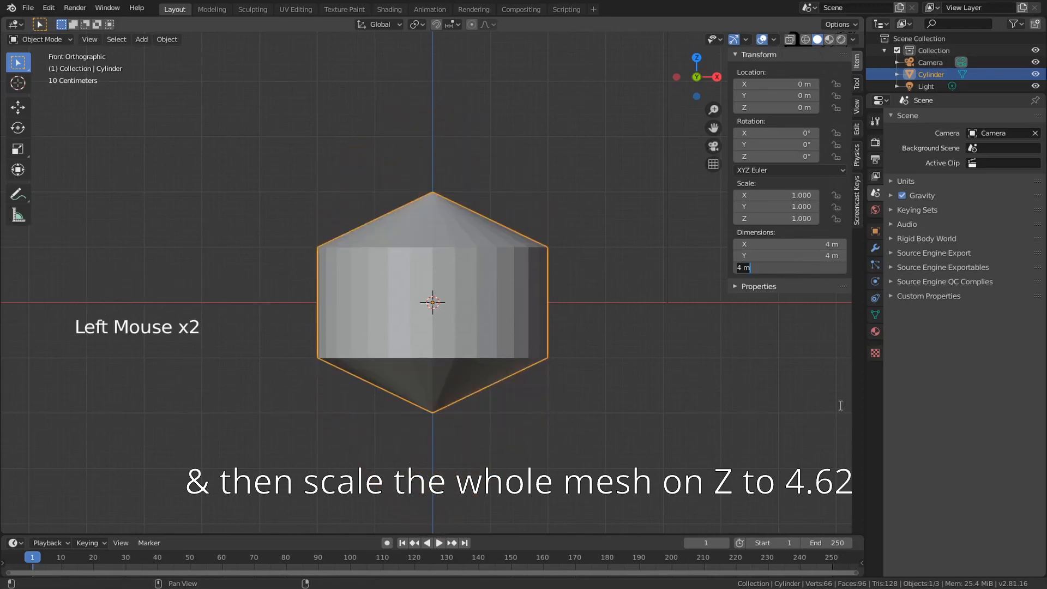
{"action": "key", "text": "Return"}
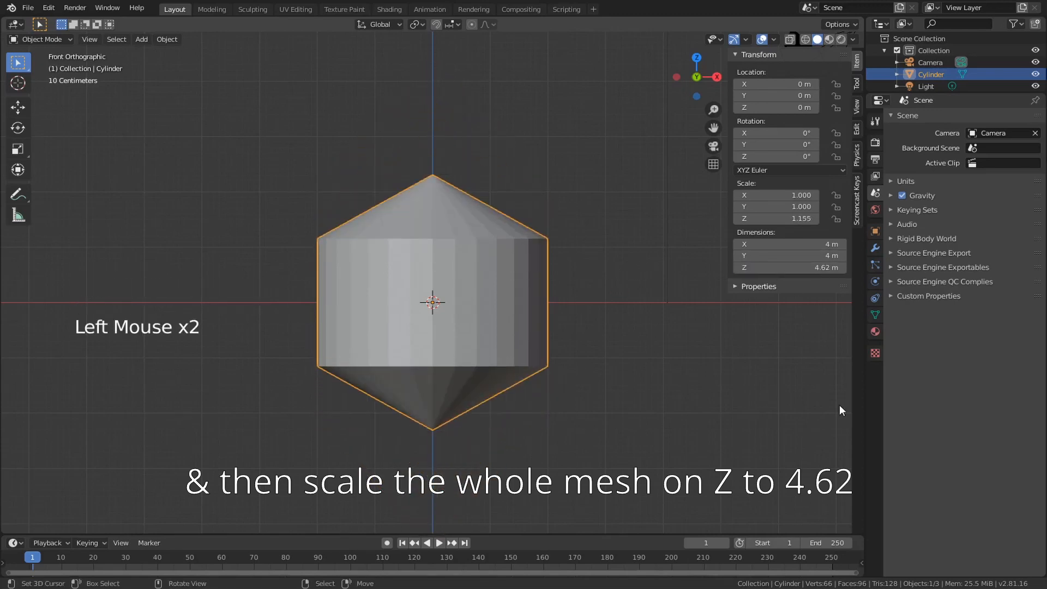
Delete all vertices on the positive X half of the mesh and return to Object Mode
{"action": "key", "text": "Tab"}
{"action": "key", "text": "a"}
{"action": "key", "text": "a"}
{"action": "key", "text": "a"}
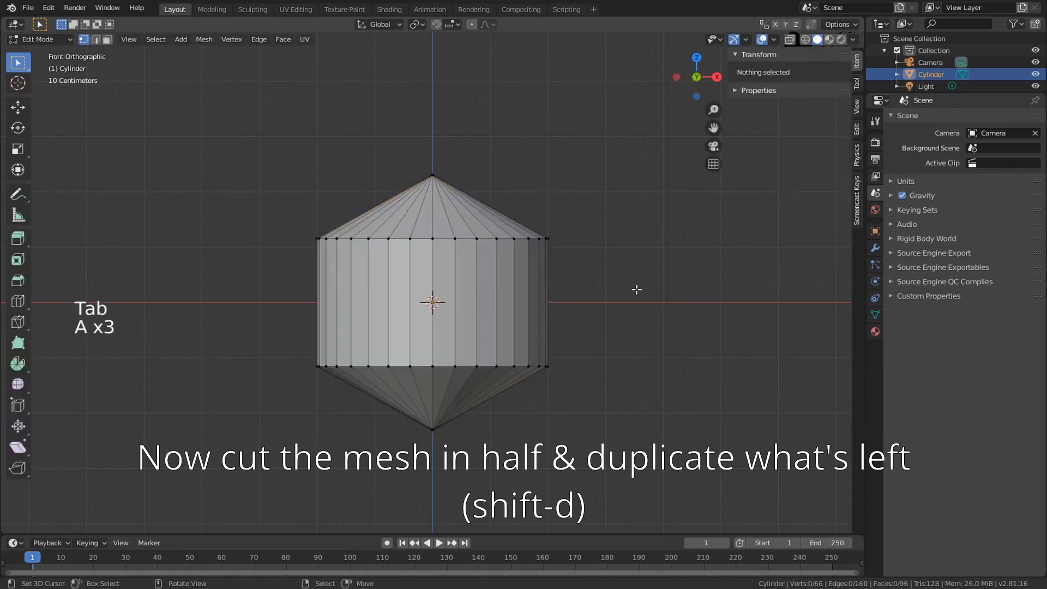
{"action": "key", "text": "z"}
{"action": "key", "text": "b"}
{"action": "left_click_drag", "start_coordinate": [604, 180], "coordinate": [451, 420]}
{"action": "key", "text": "x"}
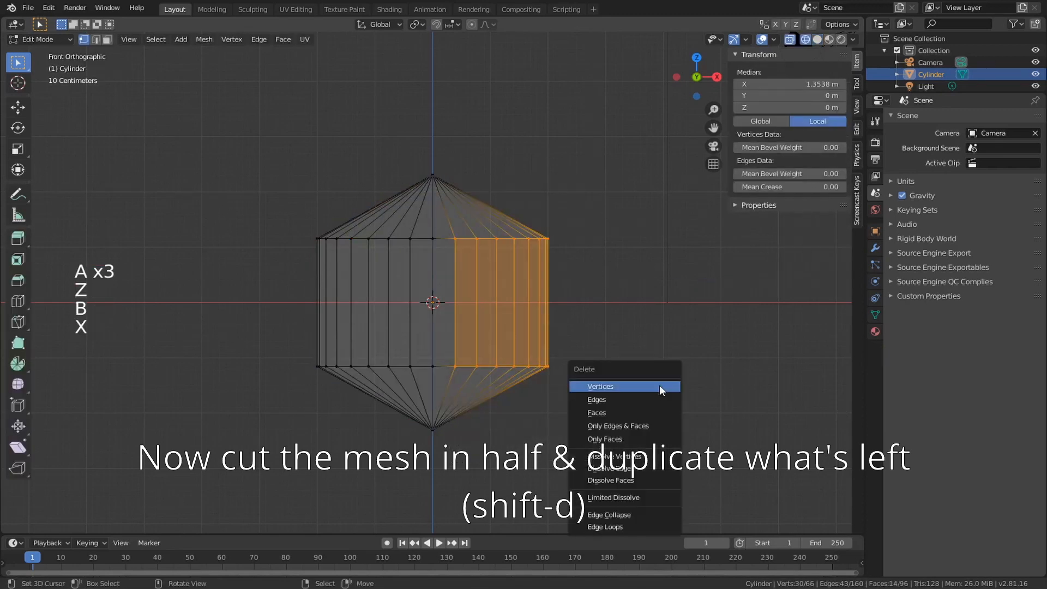
{"action": "left_click", "coordinate": [659, 385]}
{"action": "key", "text": "Tab"}
Duplicate the remaining half in place and rotate the copy 180° about Z and 60° about X
{"action": "mouse_move", "coordinate": [590, 339]}
{"action": "middle_mouse_down"}
{"action": "mouse_move", "coordinate": [530, 345]}
{"action": "mouse_move", "coordinate": [492, 370]}
{"action": "mouse_move", "coordinate": [566, 365]}
{"action": "middle_mouse_up"}
{"action": "key", "text": "z"}
{"action": "left_click", "coordinate": [579, 371]}
{"action": "key", "text": "shift+d"}
{"action": "right_click", "coordinate": [562, 366]}
{"action": "type", "text": "r"}
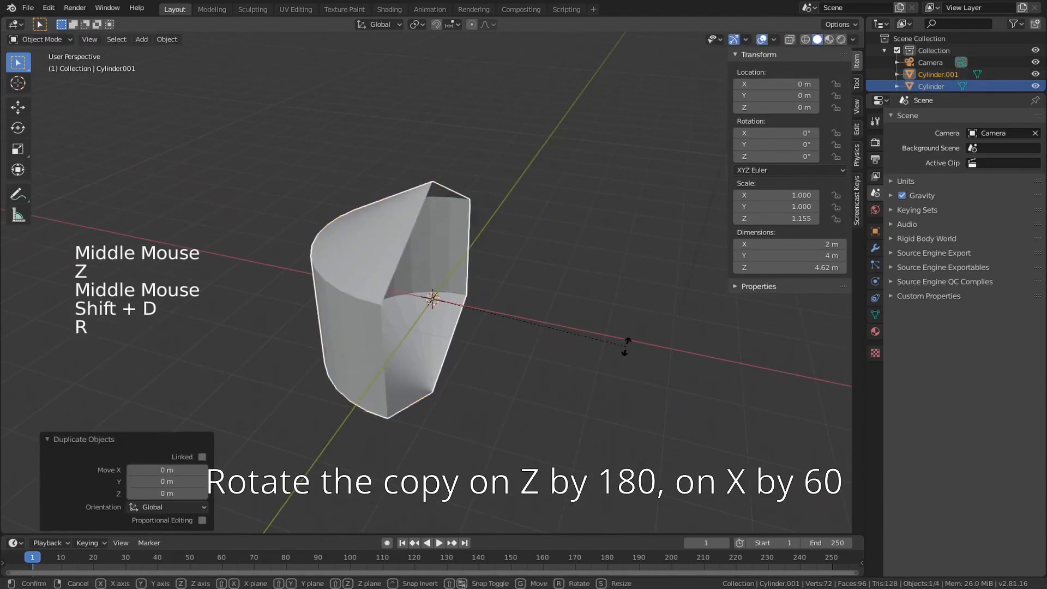
{"action": "type", "text": "z180"}
{"action": "key", "text": "Return"}
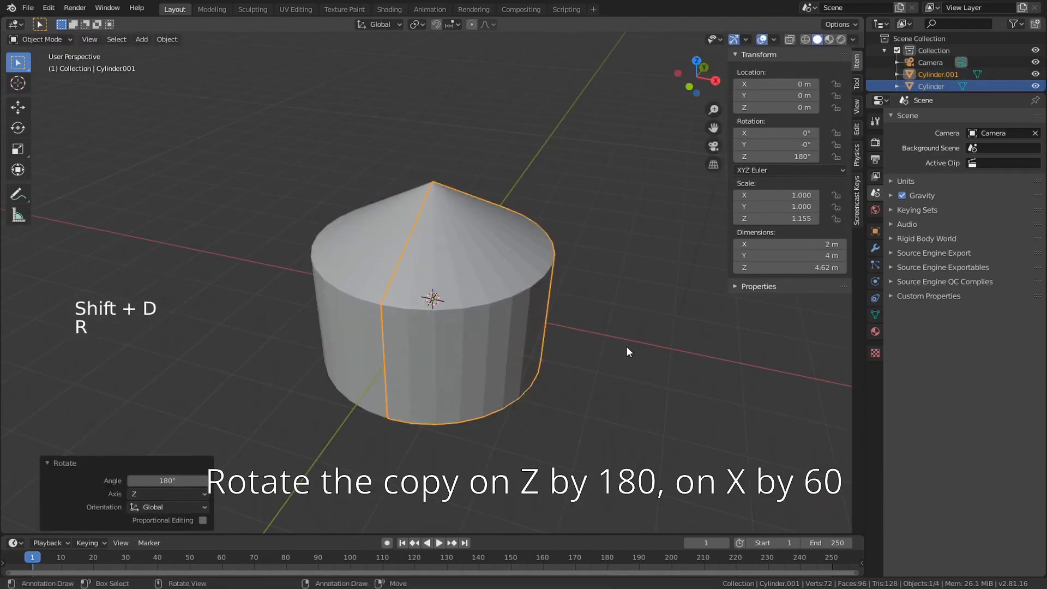
{"action": "type", "text": "rx60"}
{"action": "key", "text": "Return"}
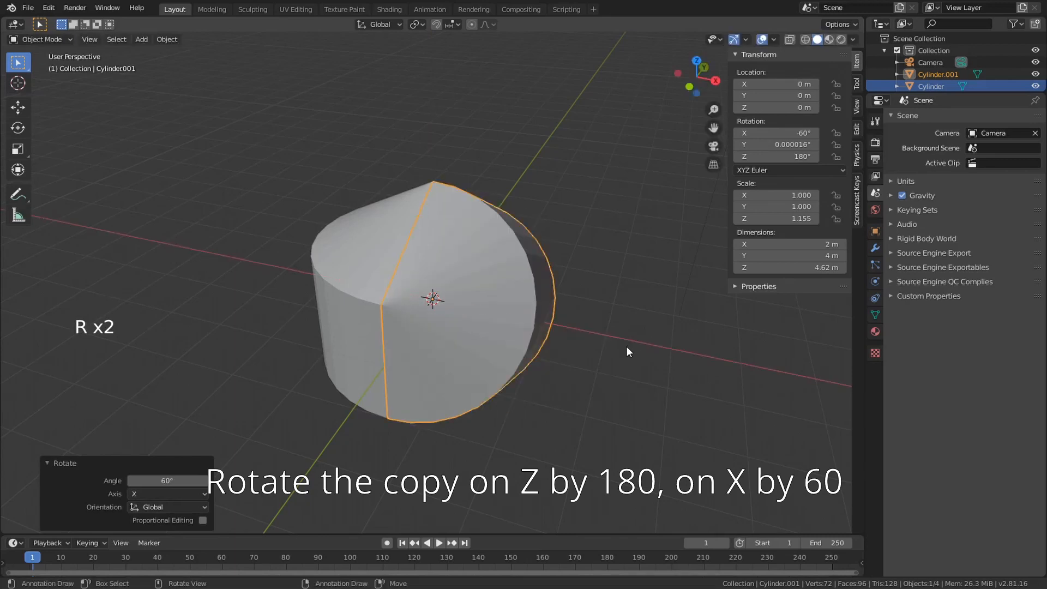
Select the original half together with the rotated copy and join them into a single object
{"action": "scroll", "coordinate": [625, 341], "scroll_direction": "up", "scroll_amount": 2}
{"action": "scroll", "coordinate": [598, 369], "scroll_direction": "down", "scroll_amount": 2}
{"action": "middle_click_drag", "start_coordinate": [582, 372], "coordinate": [453, 346]}
{"action": "right_click", "coordinate": [418, 328], "text": "shift"}
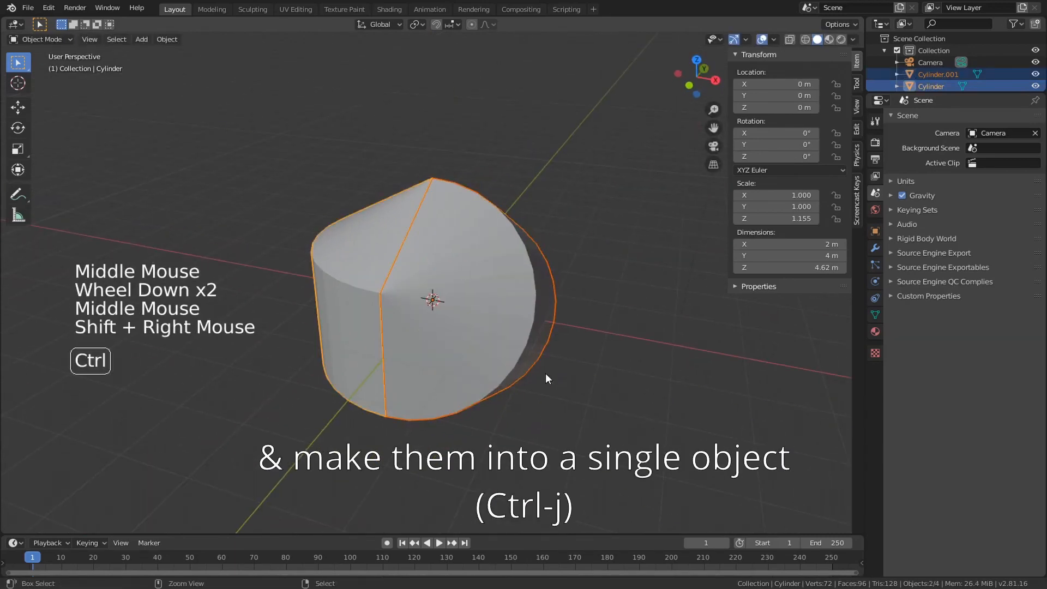
{"action": "key", "text": "ctrl+j"}
Check in Edit Mode whether the two halves are connected by test-moving the vertex at their shared corner
{"action": "key", "text": "Tab"}
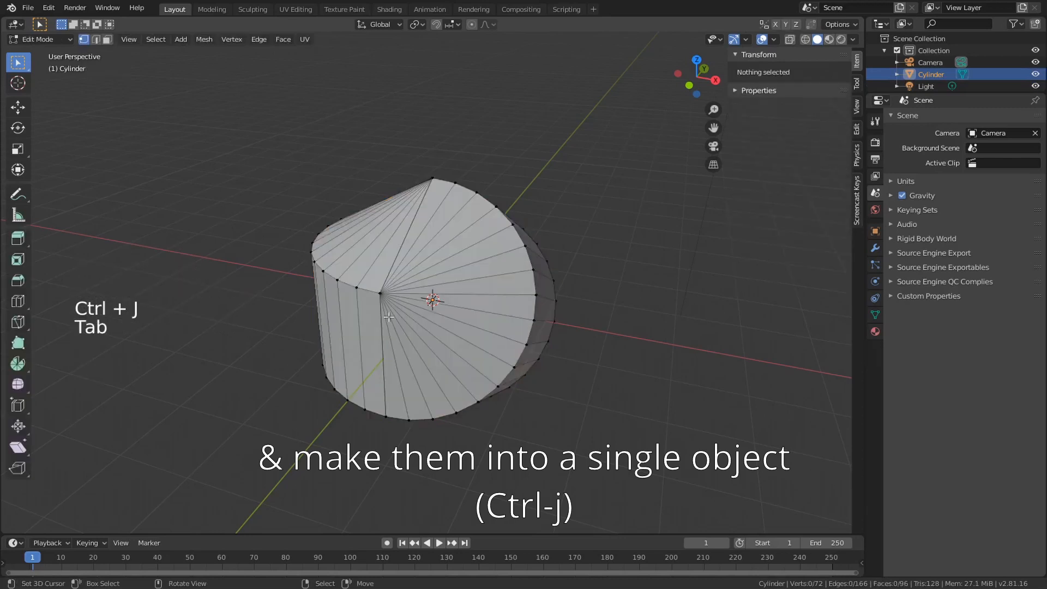
{"action": "right_click", "coordinate": [385, 296]}
{"action": "scroll", "coordinate": [385, 295], "scroll_direction": "up", "scroll_amount": 2}
{"action": "middle_click_drag", "start_coordinate": [384, 296], "coordinate": [448, 297]}
{"action": "key", "text": "g"}
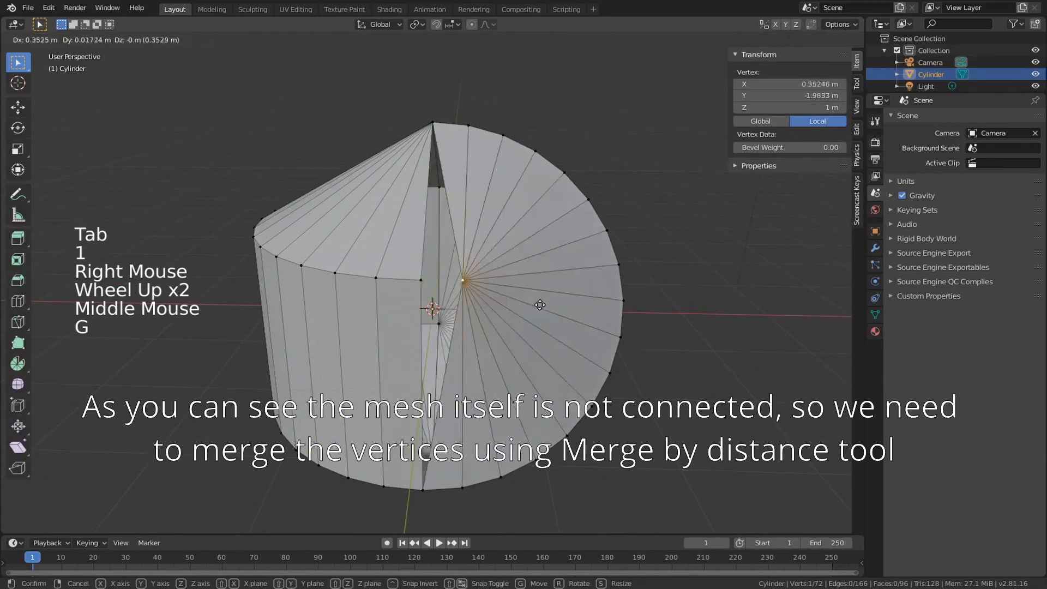
{"action": "left_click", "coordinate": [524, 307]}
{"action": "scroll", "coordinate": [524, 307], "scroll_direction": "down", "scroll_amount": 2}
{"action": "middle_click_drag", "start_coordinate": [524, 307], "coordinate": [468, 296]}
Merge all the mesh's vertices by distance, with the merge distance set to 0.0101 m
{"action": "key", "text": "a"}
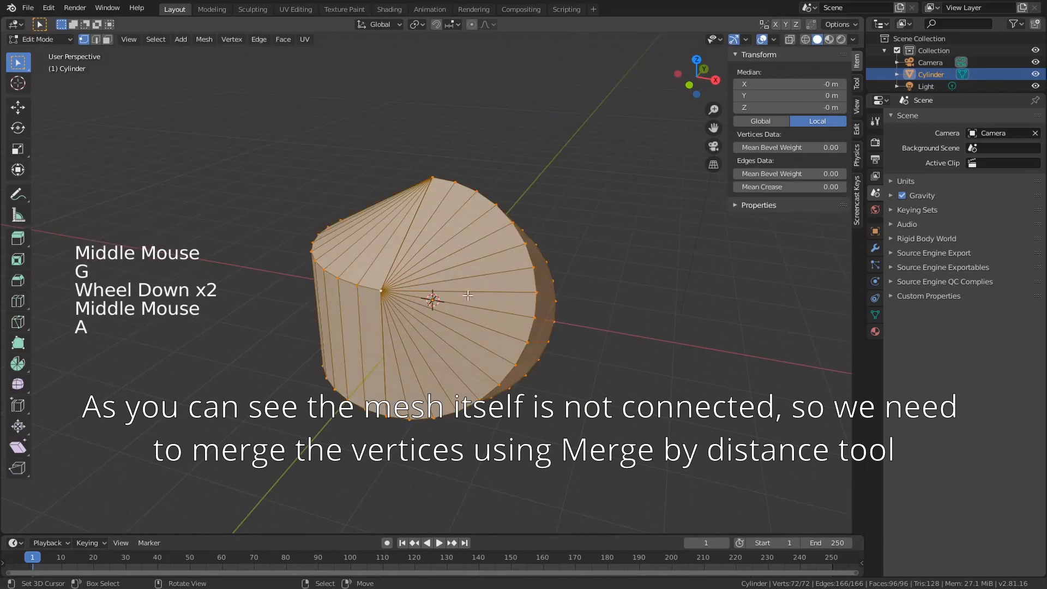
{"action": "left_click", "coordinate": [204, 39]}
{"action": "mouse_move", "coordinate": [246, 277]}
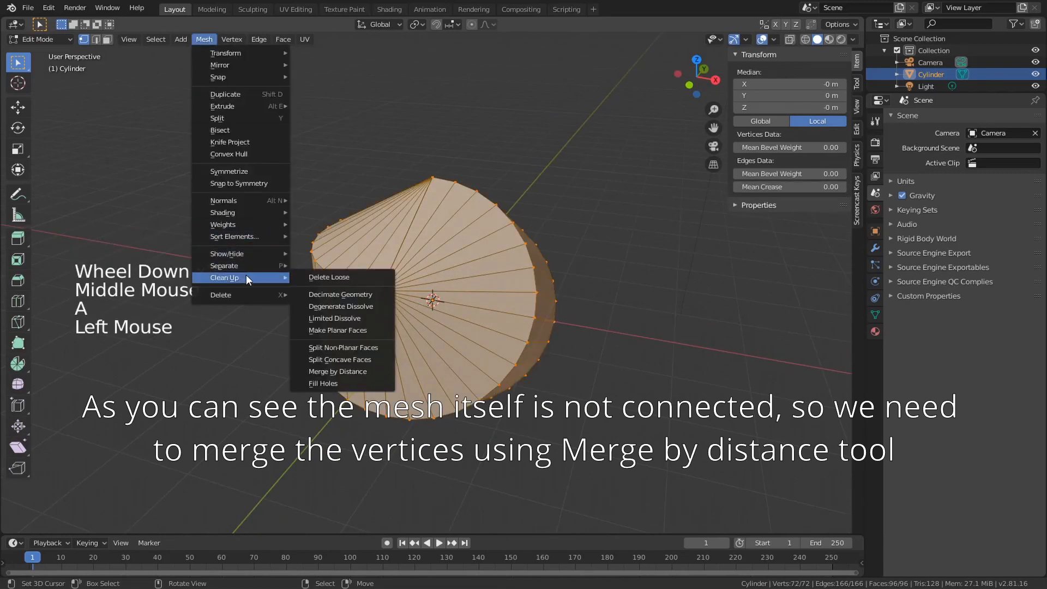
{"action": "left_click", "coordinate": [347, 371]}
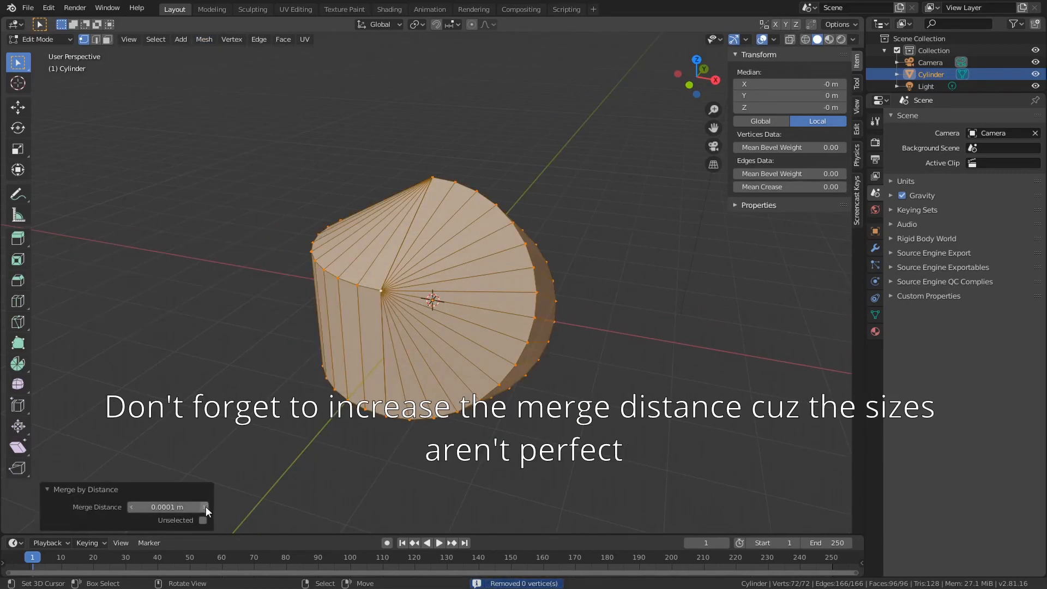
{"action": "left_click", "coordinate": [205, 507]}
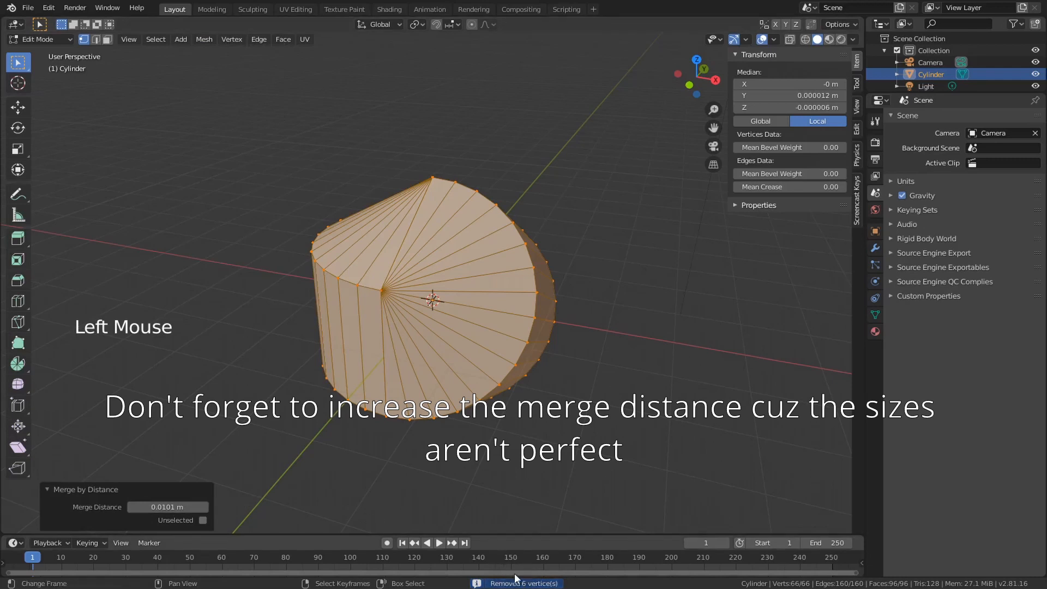
Check the merged seam by test-moving its geometry, and inspect the whole shape in Object Mode
{"action": "middle_click_drag", "start_coordinate": [443, 322], "coordinate": [428, 343]}
{"action": "key", "text": "g"}
{"action": "right_click", "coordinate": [403, 307]}
{"action": "scroll", "coordinate": [404, 307], "scroll_direction": "up", "scroll_amount": 3}
{"action": "key", "text": "g"}
{"action": "scroll", "coordinate": [486, 337], "scroll_direction": "down", "scroll_amount": 2}
{"action": "scroll", "coordinate": [486, 338], "scroll_direction": "down", "scroll_amount": 2}
{"action": "key", "text": "Tab"}
{"action": "middle_click_drag", "start_coordinate": [350, 354], "coordinate": [615, 336]}
{"action": "scroll", "coordinate": [550, 305], "scroll_direction": "up", "scroll_amount": 2}
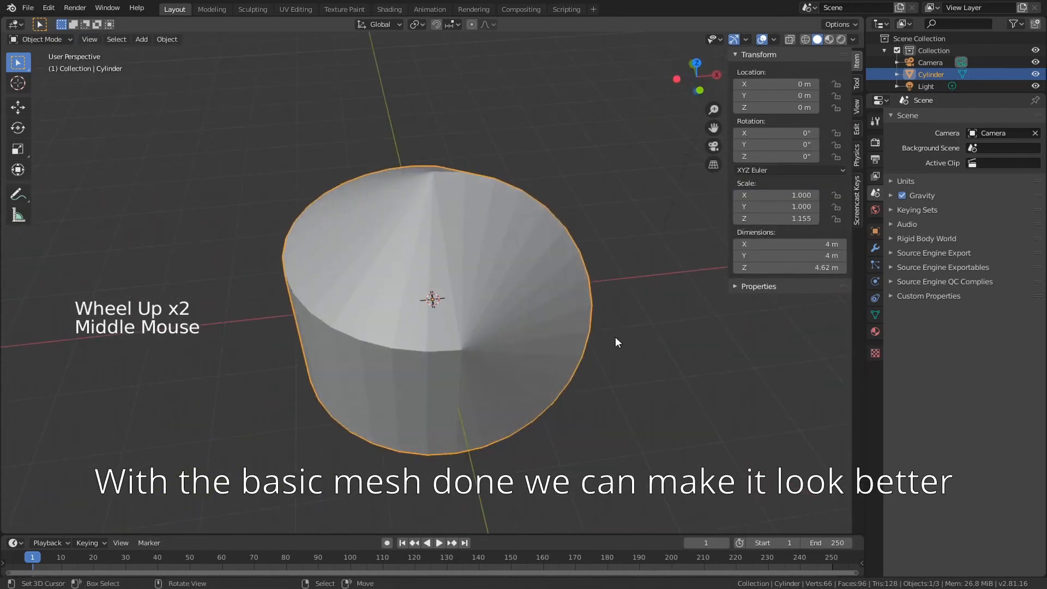
Shade the object smooth and enable Auto Smooth in its normals settings
{"action": "key", "text": "w"}
{"action": "left_click", "coordinate": [628, 319]}
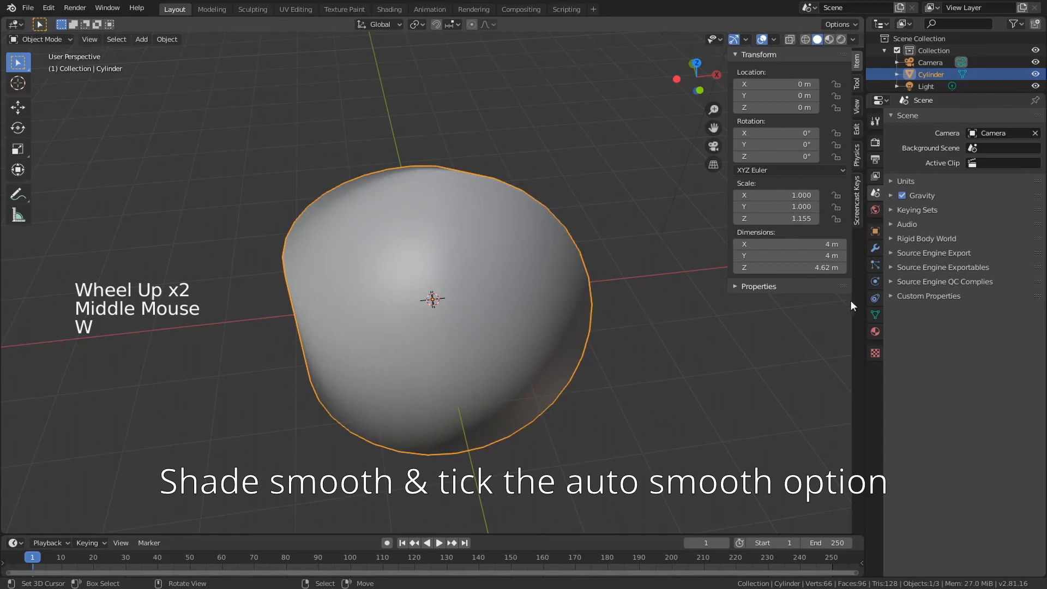
{"action": "left_click", "coordinate": [875, 315]}
{"action": "left_click", "coordinate": [895, 323]}
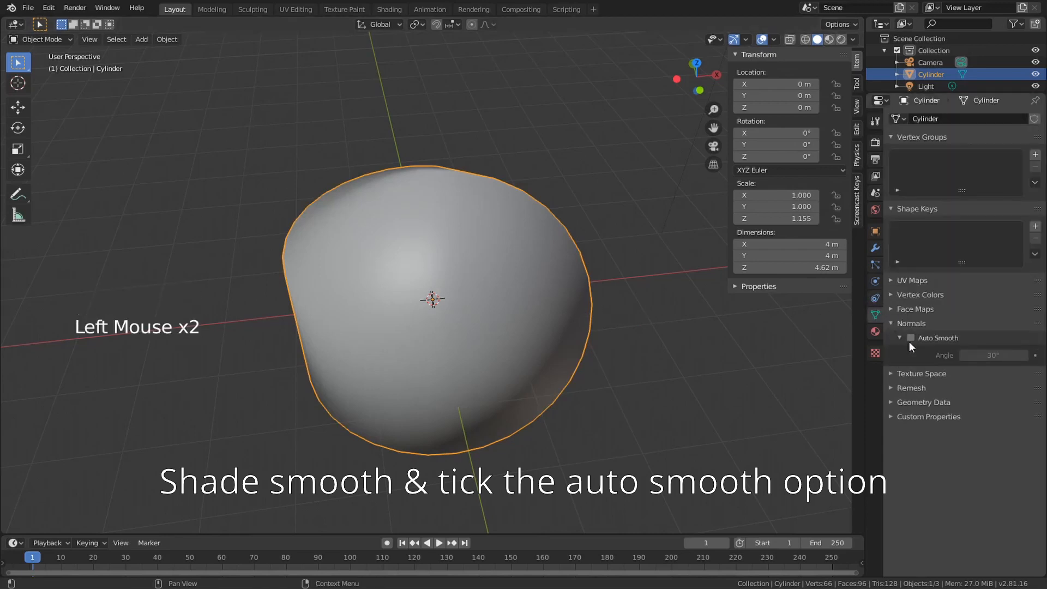
{"action": "left_click", "coordinate": [911, 338]}
Select all edges similar in length to the seam edge near the cone tip and subdivide them with 3 cuts
{"action": "scroll", "coordinate": [464, 293], "scroll_direction": "up", "scroll_amount": 1}
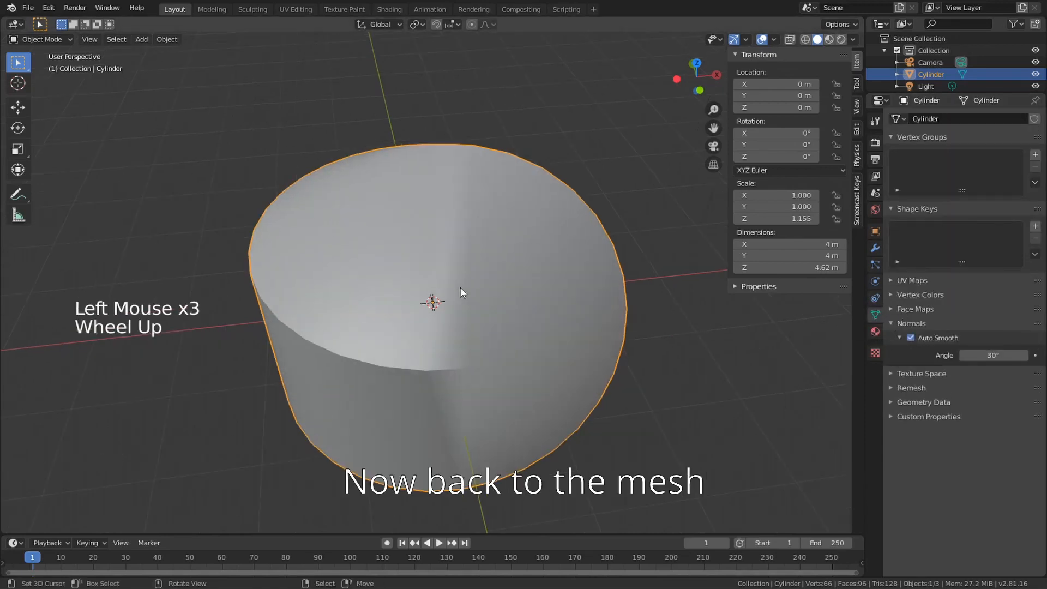
{"action": "key", "text": "Tab"}
{"action": "middle_click_drag", "start_coordinate": [488, 297], "coordinate": [508, 292]}
{"action": "key", "text": "2"}
{"action": "right_click", "coordinate": [465, 248]}
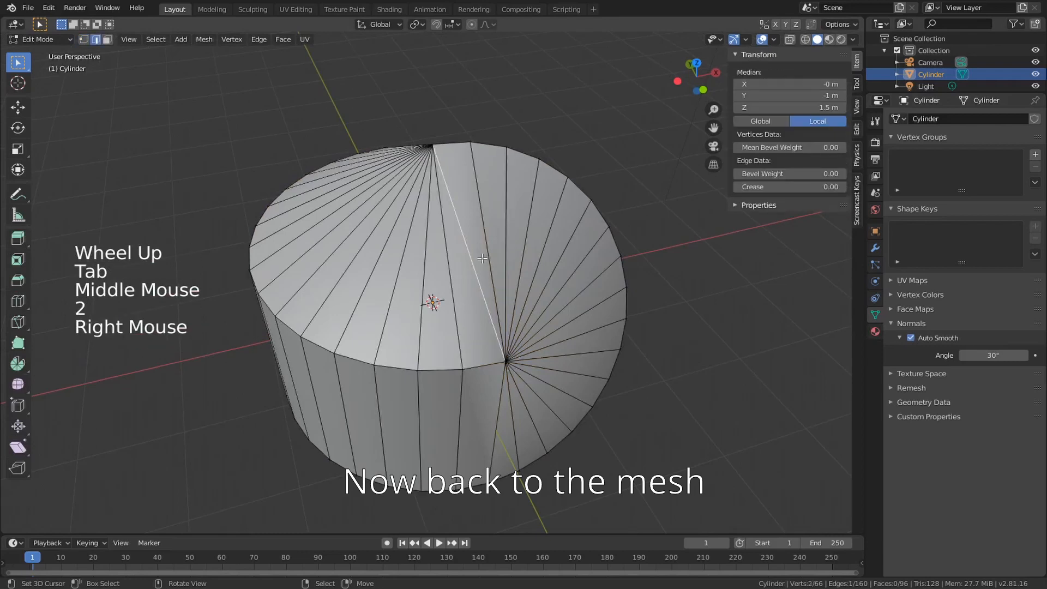
{"action": "scroll", "coordinate": [467, 252], "scroll_direction": "down", "scroll_amount": 1}
{"action": "left_click", "coordinate": [160, 38]}
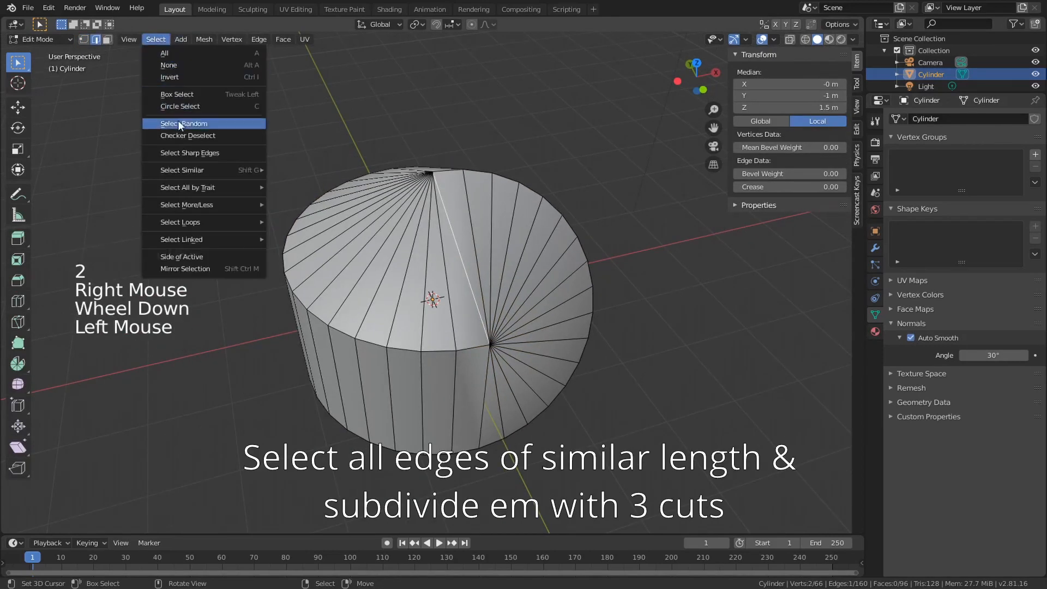
{"action": "mouse_move", "coordinate": [251, 172]}
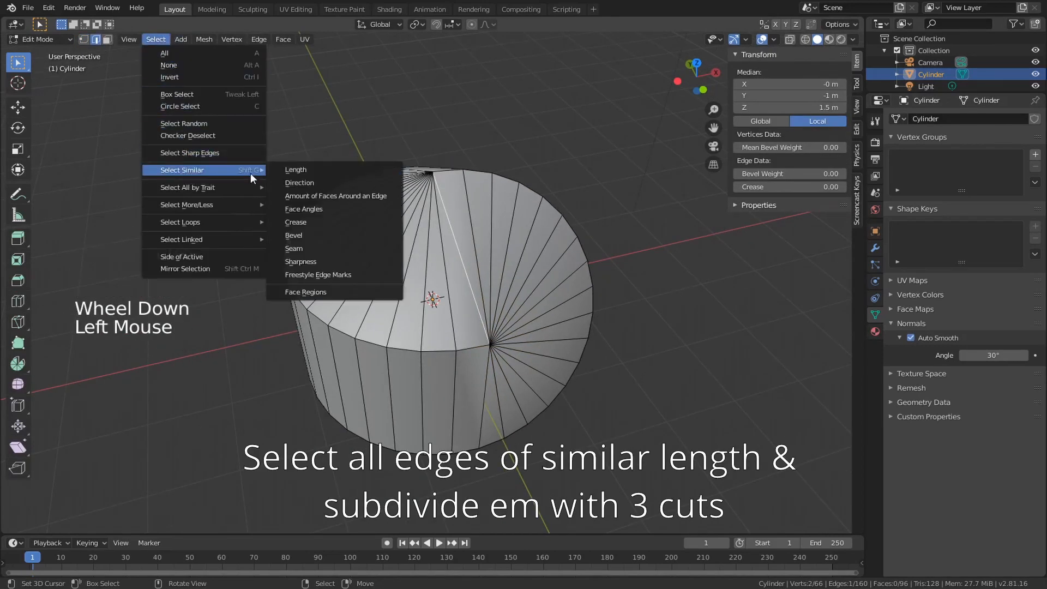
{"action": "left_click", "coordinate": [299, 173]}
{"action": "middle_click_drag", "start_coordinate": [323, 359], "coordinate": [388, 327]}
{"action": "key", "text": "w"}
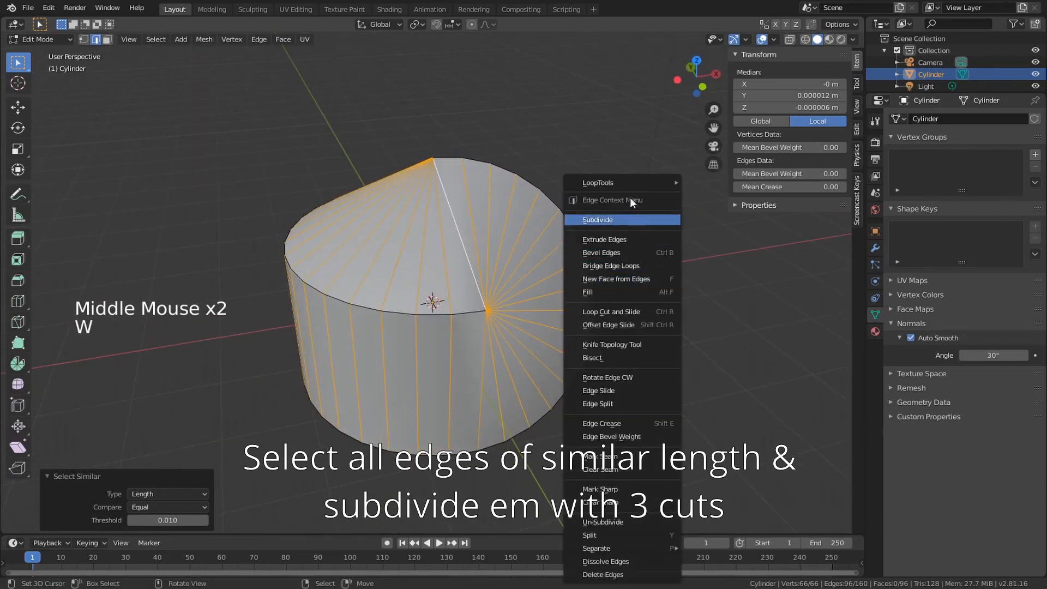
{"action": "left_click", "coordinate": [632, 221]}
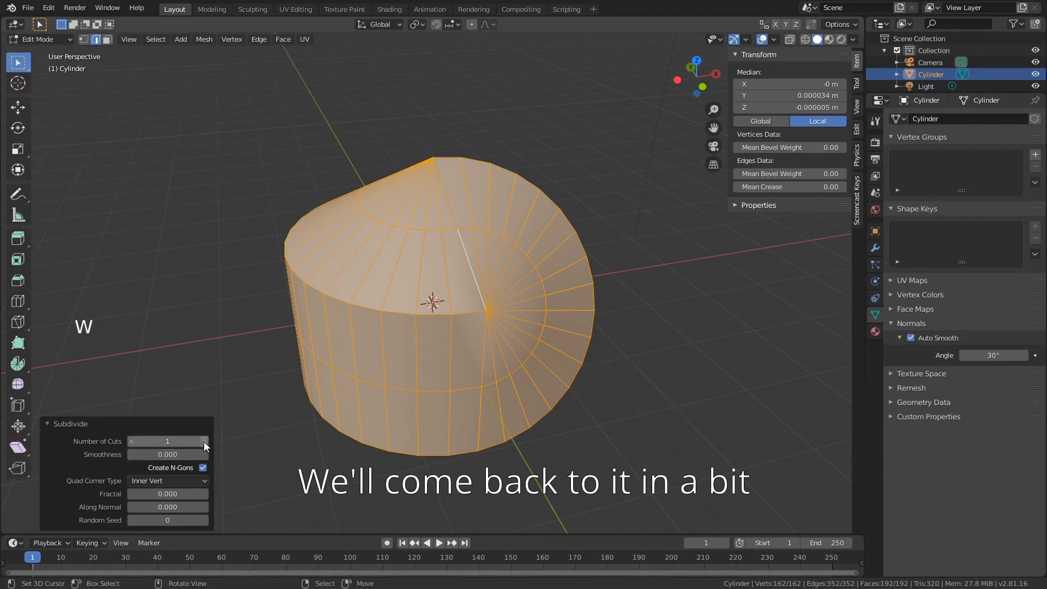
{"action": "left_click", "coordinate": [204, 441]}
Select the middle edge loop running around the subdivided surface and return to Object Mode
{"action": "right_click", "coordinate": [445, 228]}
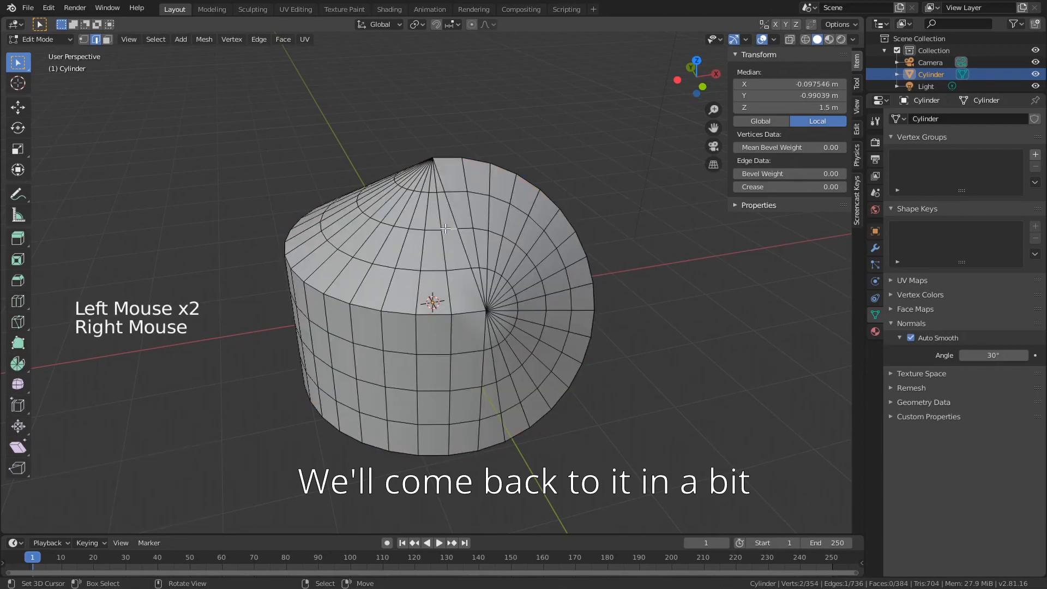
{"action": "right_click", "coordinate": [455, 231], "text": "alt"}
{"action": "scroll", "coordinate": [472, 273], "scroll_direction": "down", "scroll_amount": 1}
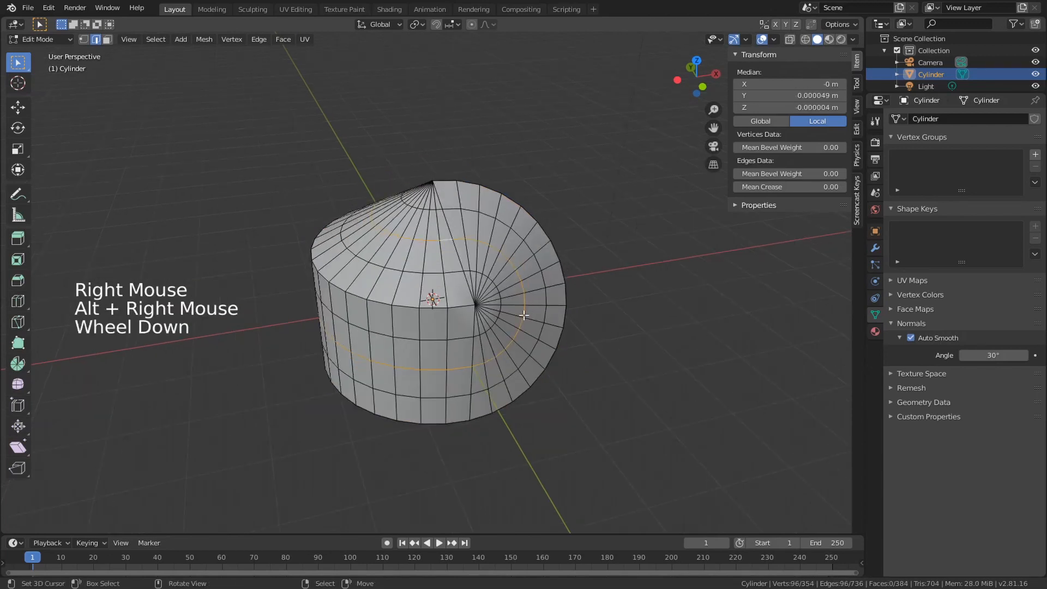
{"action": "middle_click_drag", "start_coordinate": [523, 315], "coordinate": [551, 331]}
{"action": "key", "text": "Tab"}
Show the viewport in Material Preview and give the solid a new material with a blue base color, about H 0.656 and S 0.643
{"action": "key", "text": "z"}
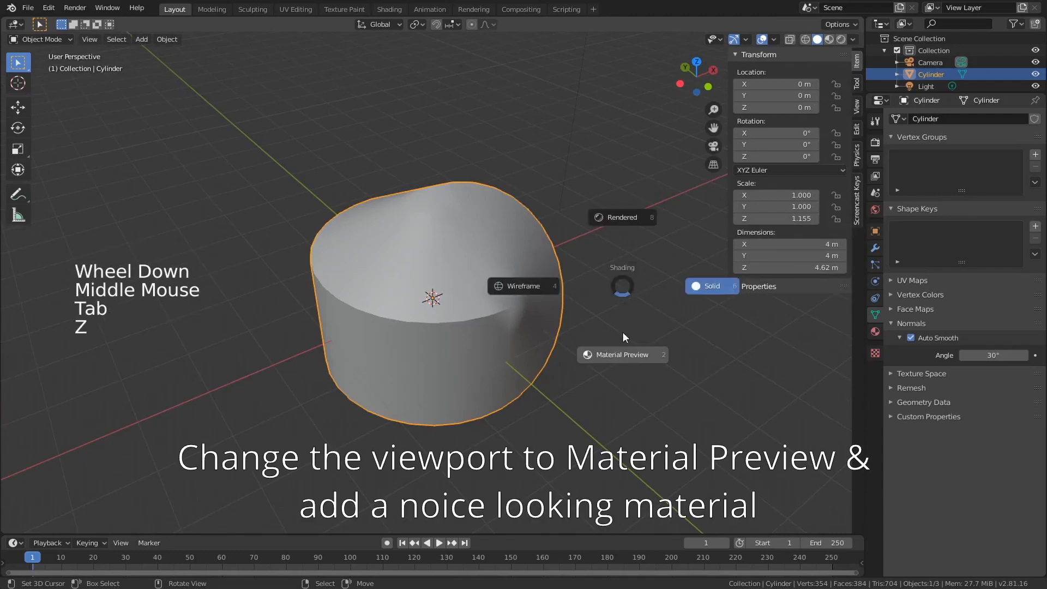
{"action": "left_click", "coordinate": [622, 332]}
{"action": "middle_click_drag", "start_coordinate": [627, 343], "coordinate": [709, 330]}
{"action": "left_click", "coordinate": [875, 333]}
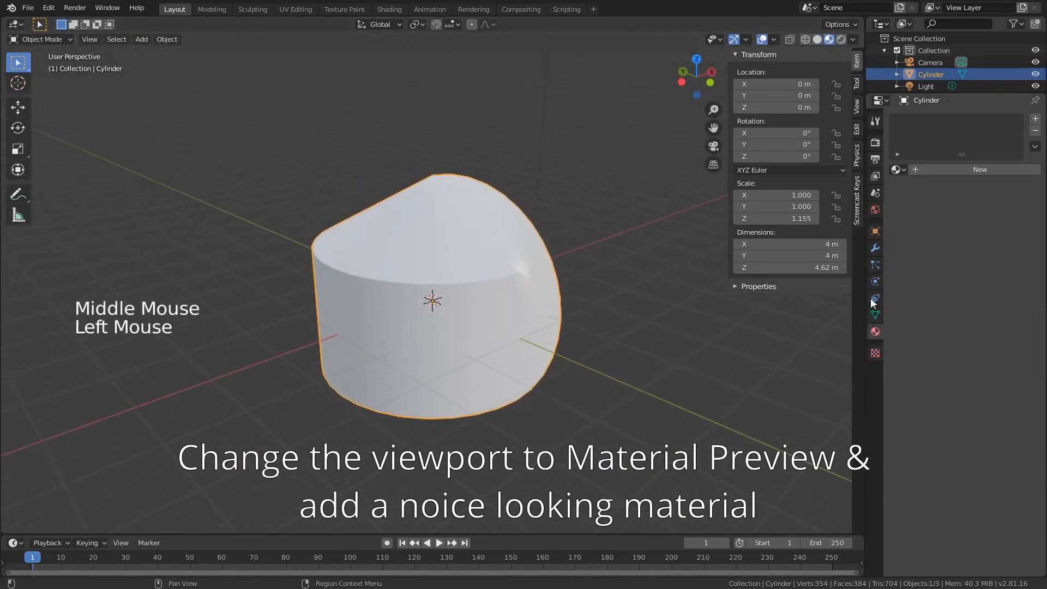
{"action": "left_click", "coordinate": [955, 169]}
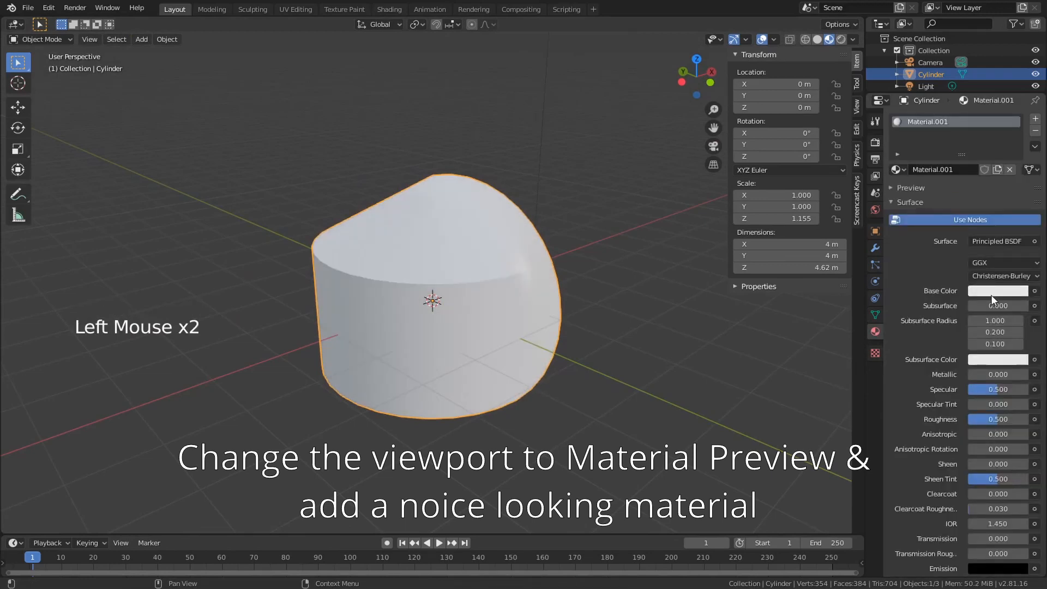
{"action": "left_click", "coordinate": [987, 292]}
{"action": "left_click_drag", "start_coordinate": [961, 179], "coordinate": [989, 146]}
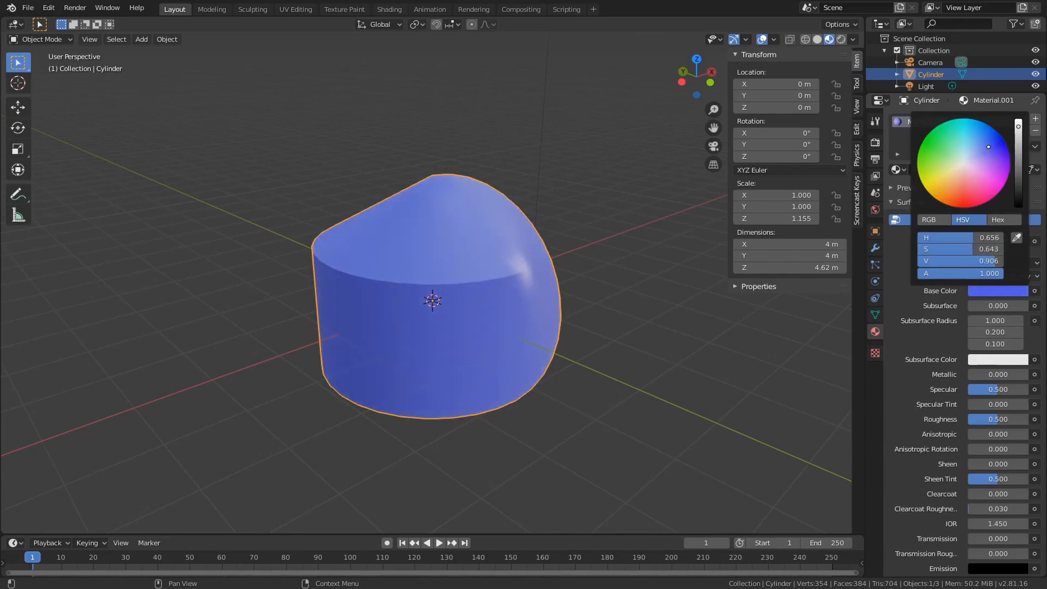
Duplicate the blue solid twice along X, offsetting the first copy about 4.98 m and the second a further 5.44 m
{"action": "middle_click_drag", "start_coordinate": [570, 293], "coordinate": [617, 362]}
{"action": "scroll", "coordinate": [663, 361], "scroll_direction": "down", "scroll_amount": 2}
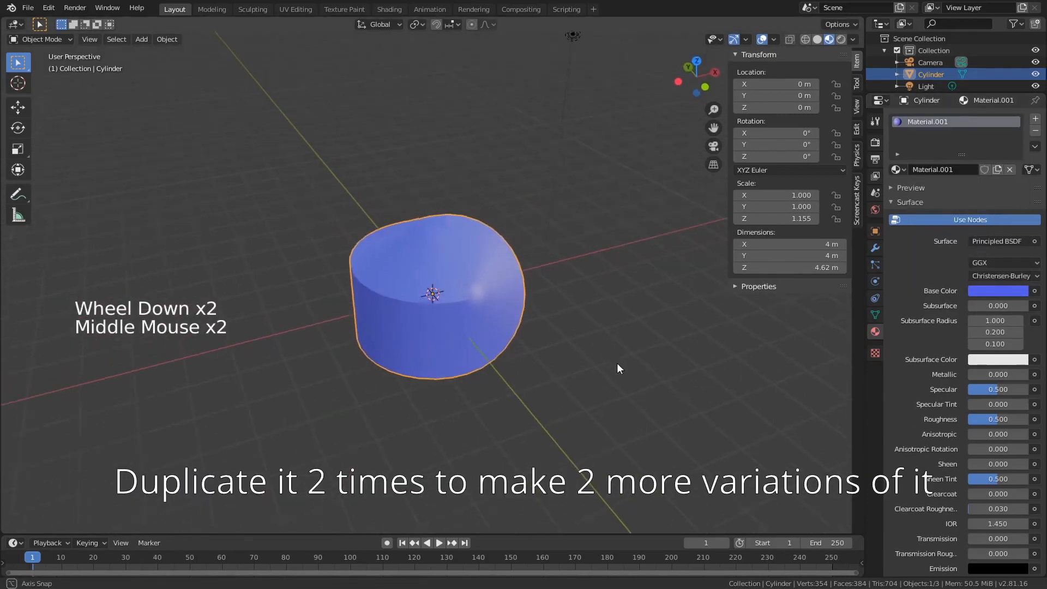
{"action": "scroll", "coordinate": [617, 362], "scroll_direction": "down", "scroll_amount": 2}
{"action": "key", "text": "shift+d"}
{"action": "key", "text": "x"}
{"action": "left_click", "coordinate": [692, 349]}
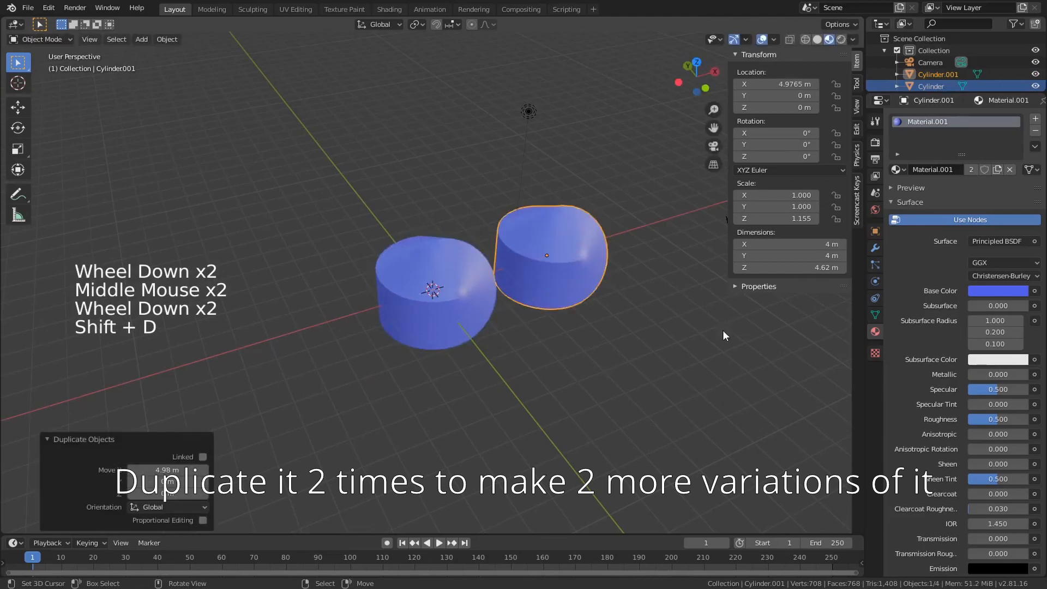
{"action": "key", "text": "shift+d"}
{"action": "key", "text": "x"}
{"action": "left_click", "coordinate": [465, 288]}
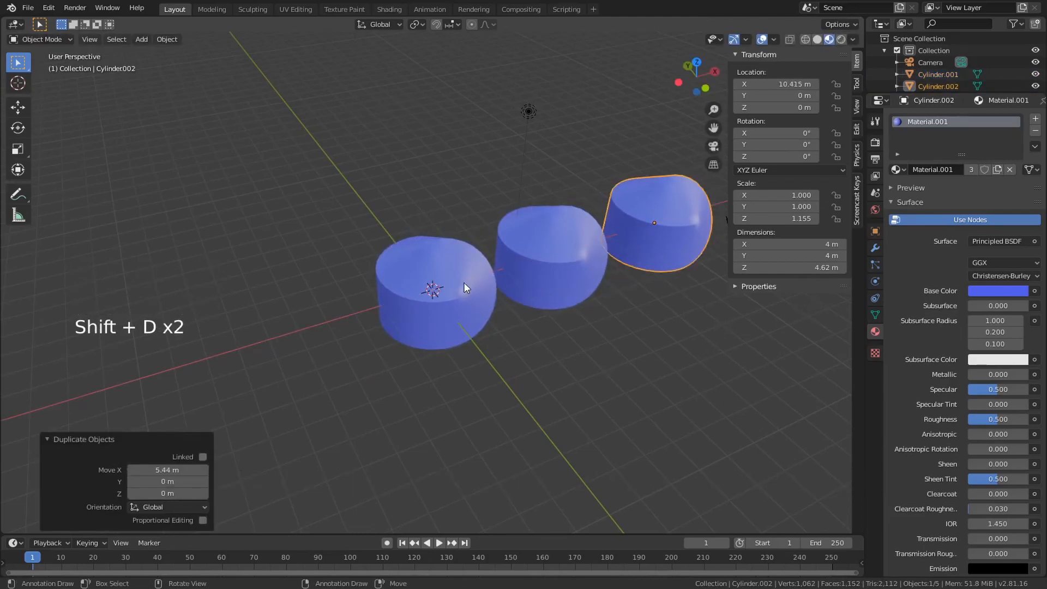
Scale the middle edge loop of the first copy inward in Edit Mode to form a deep spiral groove
{"action": "right_click", "coordinate": [560, 309]}
{"action": "key", "text": "KP_Decimal"}
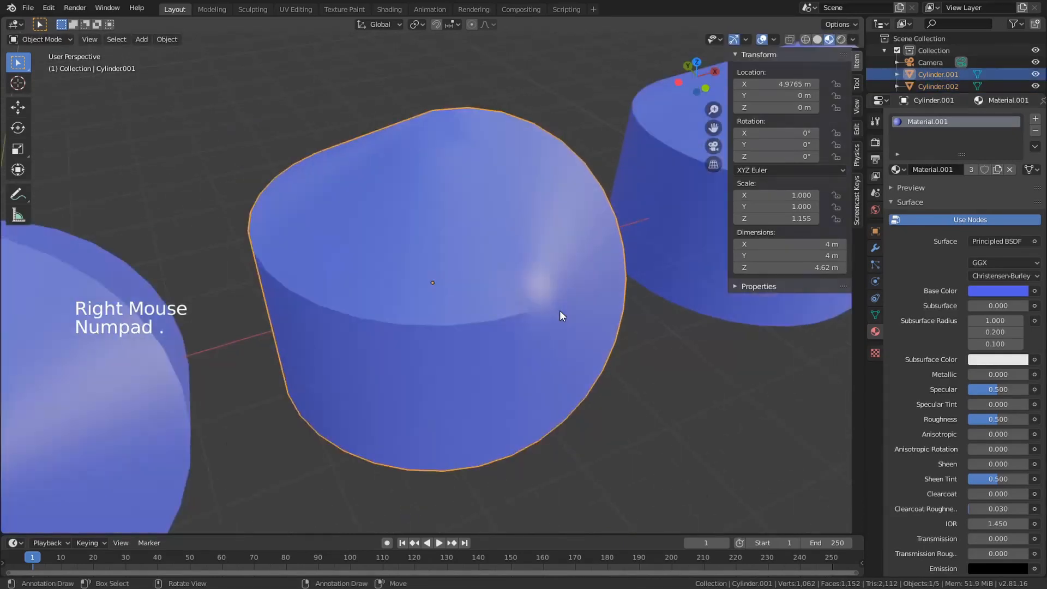
{"action": "key", "text": "Tab"}
{"action": "scroll", "coordinate": [582, 301], "scroll_direction": "down", "scroll_amount": 2}
{"action": "scroll", "coordinate": [582, 301], "scroll_direction": "down", "scroll_amount": 1}
{"action": "middle_click_drag", "start_coordinate": [581, 301], "coordinate": [498, 360]}
{"action": "key", "text": "s"}
{"action": "scroll", "coordinate": [595, 309], "scroll_direction": "down", "scroll_amount": 1}
{"action": "key", "text": "Tab"}
Scale the middle edge loop of the farthest copy outward by about 1.19 in Edit Mode
{"action": "right_click", "coordinate": [647, 330]}
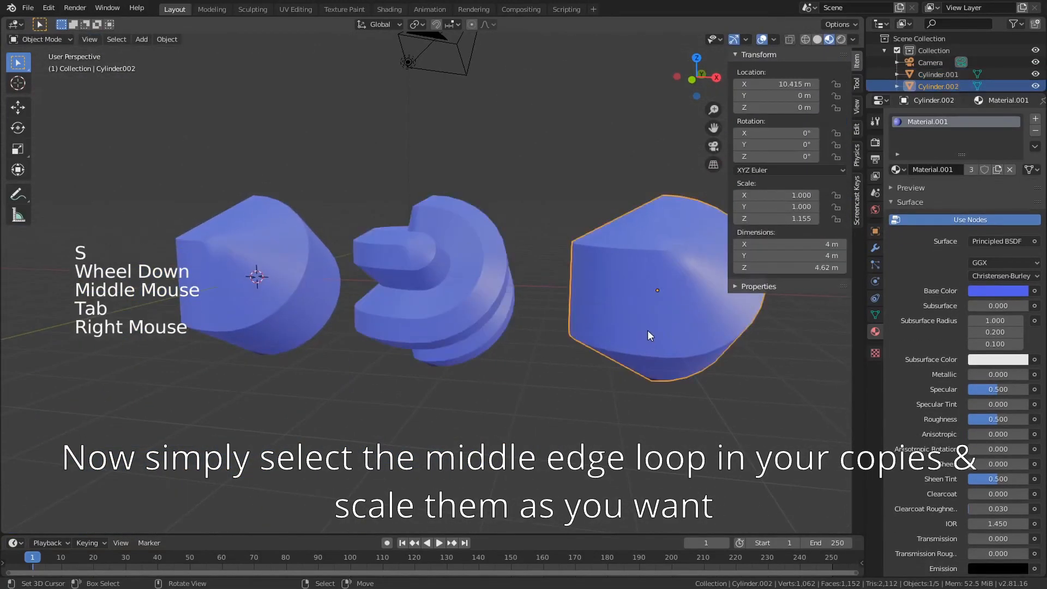
{"action": "key", "text": "KP_Decimal"}
{"action": "key", "text": "Tab"}
{"action": "key", "text": "s"}
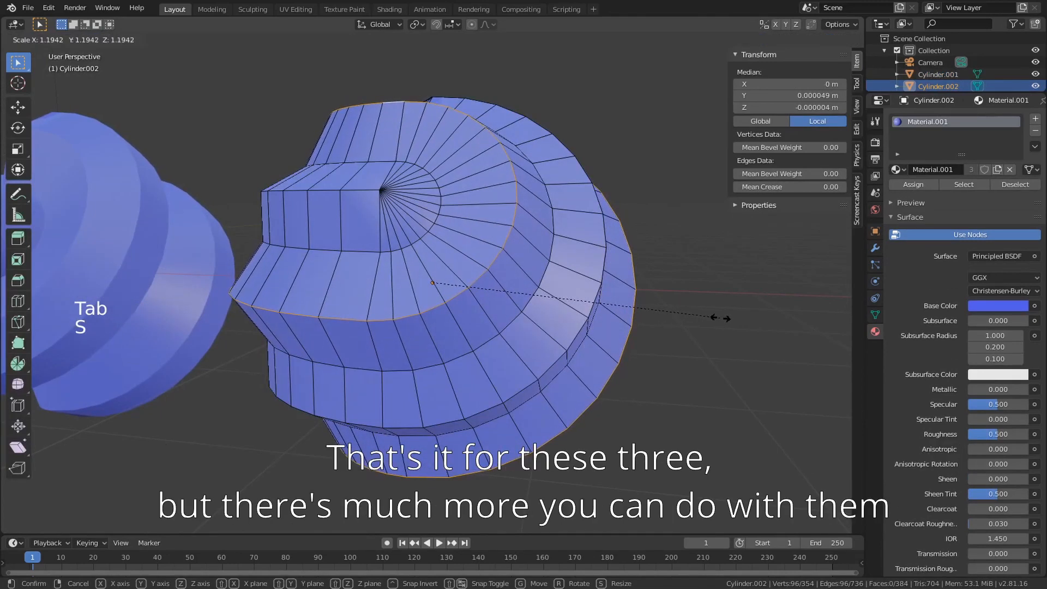
{"action": "left_click", "coordinate": [715, 319]}
{"action": "scroll", "coordinate": [692, 334], "scroll_direction": "down", "scroll_amount": 3}
{"action": "key", "text": "Tab"}
Move all three solids together 8 m along X to clear the world origin, and deselect everything
{"action": "middle_click_drag", "start_coordinate": [512, 327], "coordinate": [446, 254], "text": "shift"}
{"action": "scroll", "coordinate": [696, 331], "scroll_direction": "down", "scroll_amount": 2}
{"action": "scroll", "coordinate": [525, 380], "scroll_direction": "down", "scroll_amount": 2}
{"action": "scroll", "coordinate": [446, 254], "scroll_direction": "up", "scroll_amount": 1}
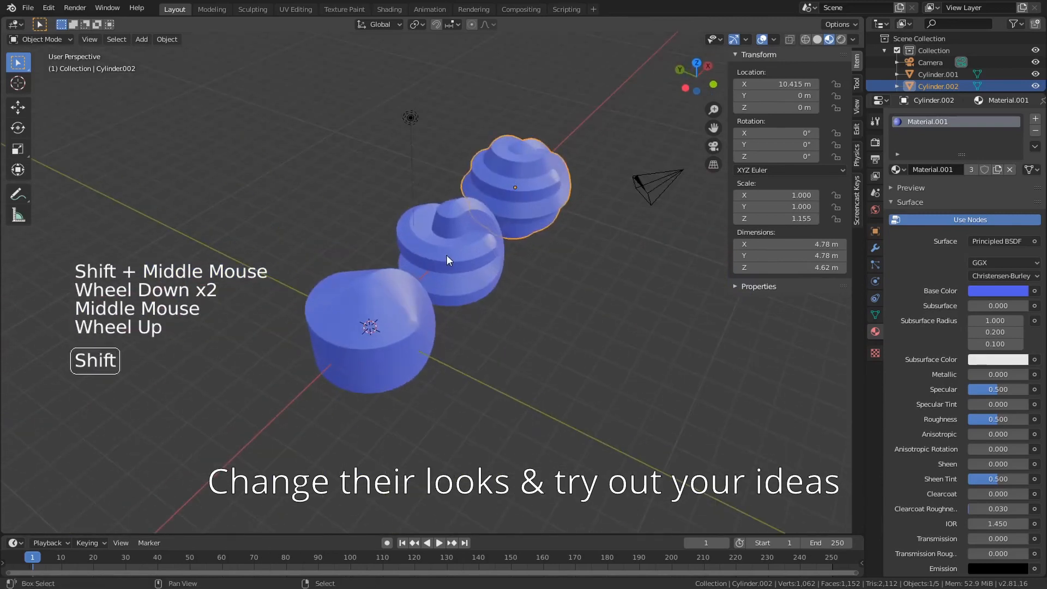
{"action": "right_click", "coordinate": [444, 256], "text": "shift"}
{"action": "right_click", "coordinate": [391, 332], "text": "shift"}
{"action": "key", "text": "g"}
{"action": "key", "text": "x"}
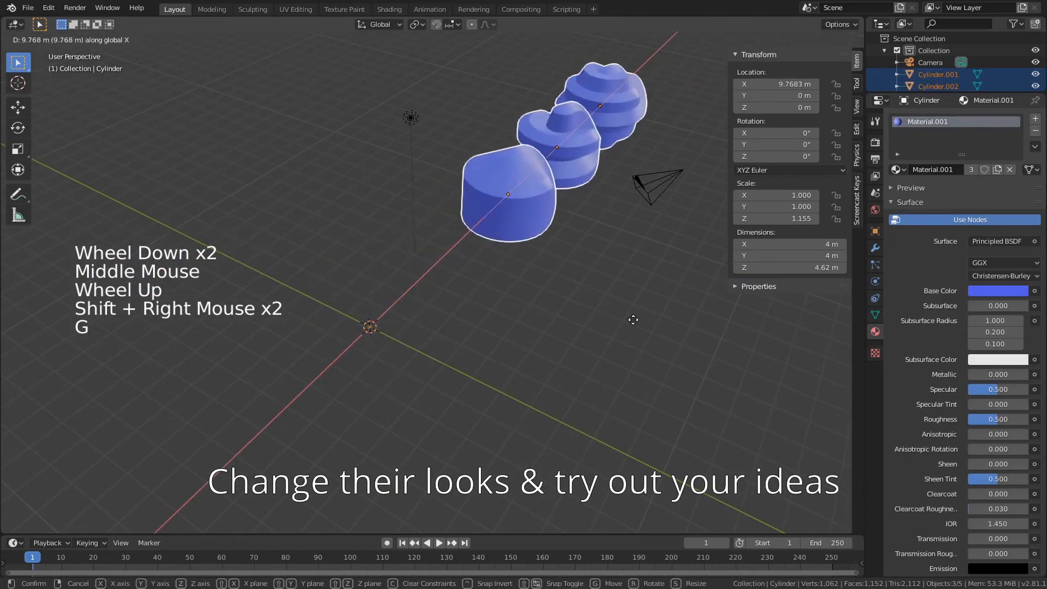
{"action": "left_click", "coordinate": [611, 330]}
{"action": "key", "text": "a"}
{"action": "key", "text": "a"}
{"action": "key", "text": "a"}
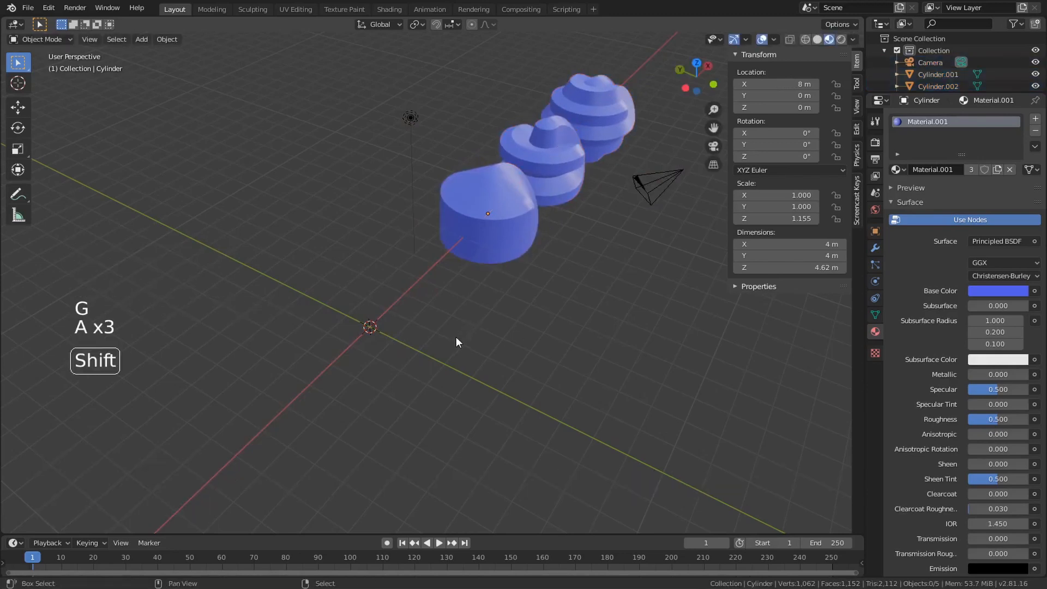
Add a cone mesh at the world origin with the scene in front view
{"action": "middle_click_drag", "start_coordinate": [456, 344], "coordinate": [451, 284], "text": "shift"}
{"action": "key", "text": "KP_0"}
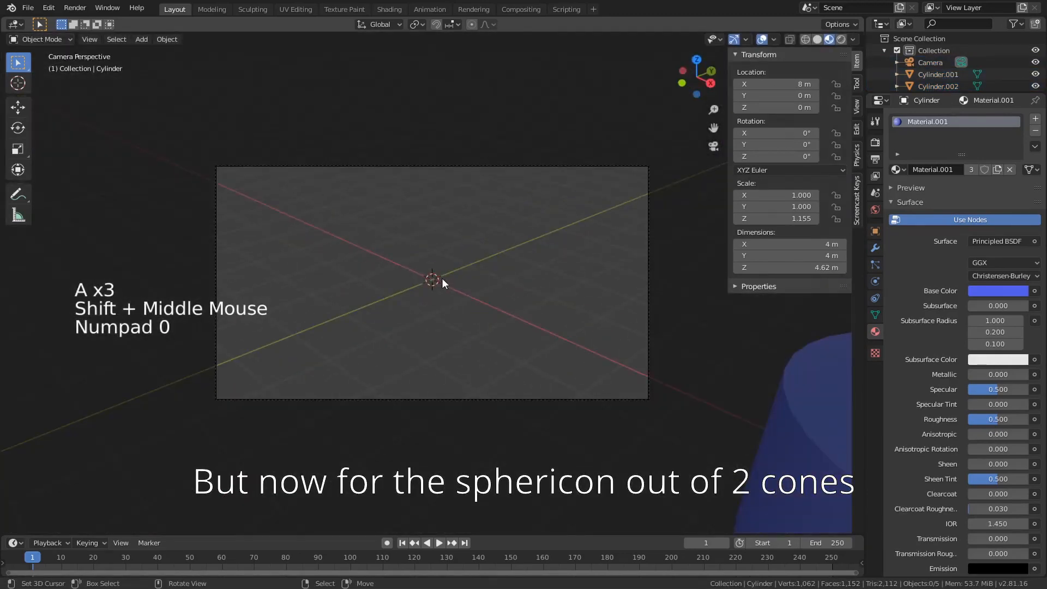
{"action": "key", "text": "KP_0"}
{"action": "key", "text": "KP_1"}
{"action": "scroll", "coordinate": [444, 280], "scroll_direction": "up", "scroll_amount": 3}
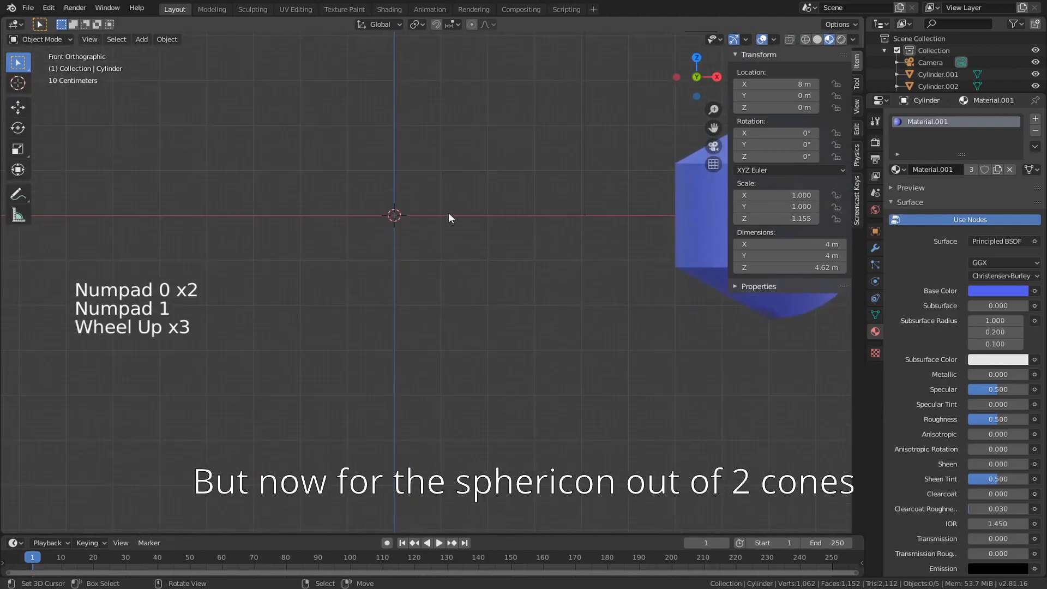
{"action": "middle_click_drag", "start_coordinate": [448, 212], "coordinate": [551, 276], "text": "shift"}
{"action": "scroll", "coordinate": [546, 368], "scroll_direction": "up", "scroll_amount": 4}
{"action": "middle_click_drag", "start_coordinate": [546, 368], "coordinate": [546, 257], "text": "shift"}
{"action": "key", "text": "shift+a"}
{"action": "mouse_move", "coordinate": [546, 256]}
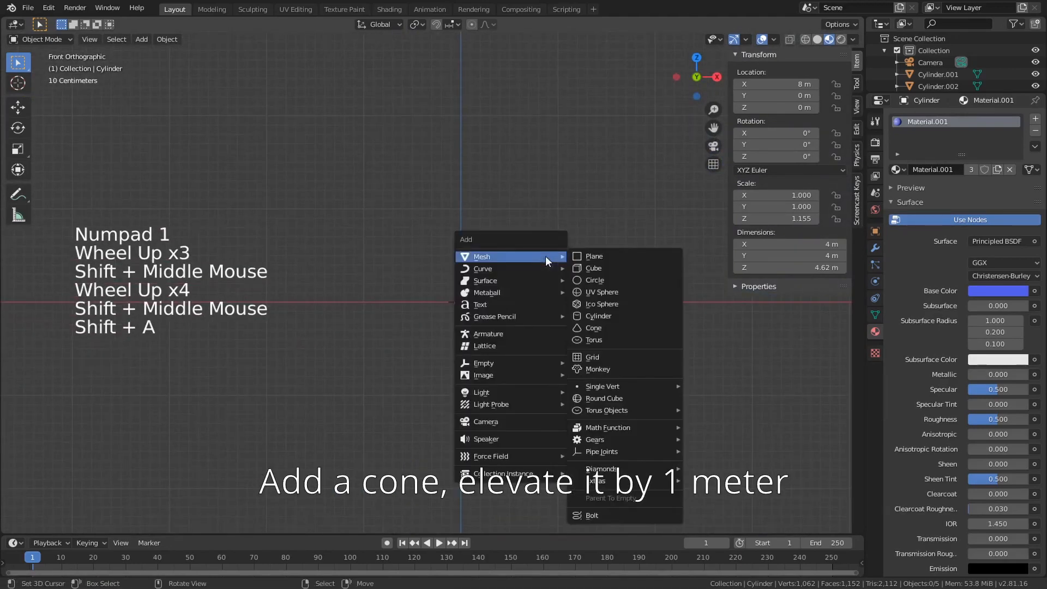
{"action": "left_click", "coordinate": [604, 328]}
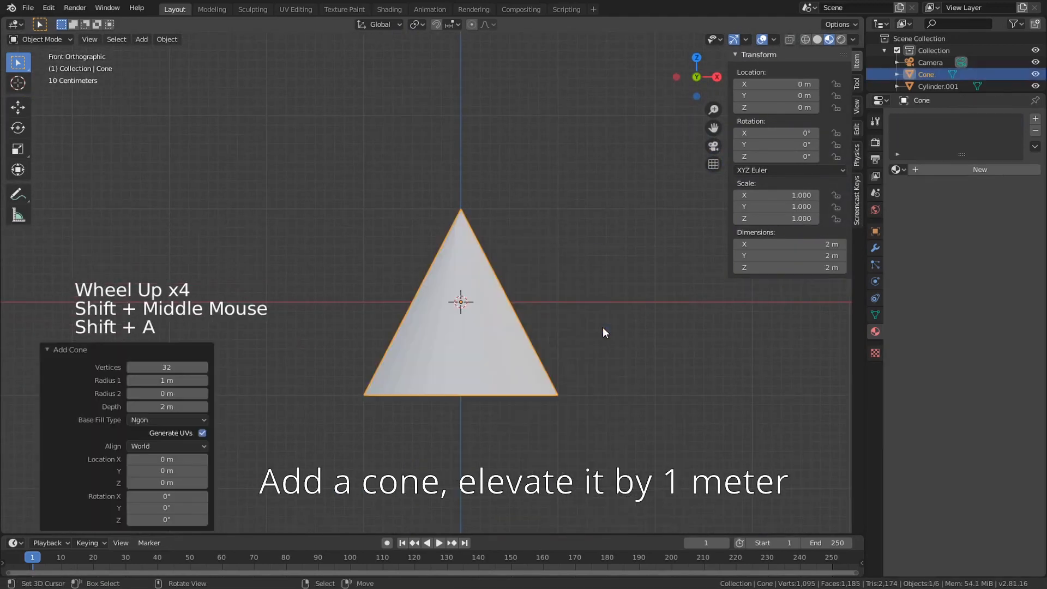
Raise the cone 1 m along Z and set its origin to the 3D cursor
{"action": "right_click", "coordinate": [485, 309]}
{"action": "key", "text": "g"}
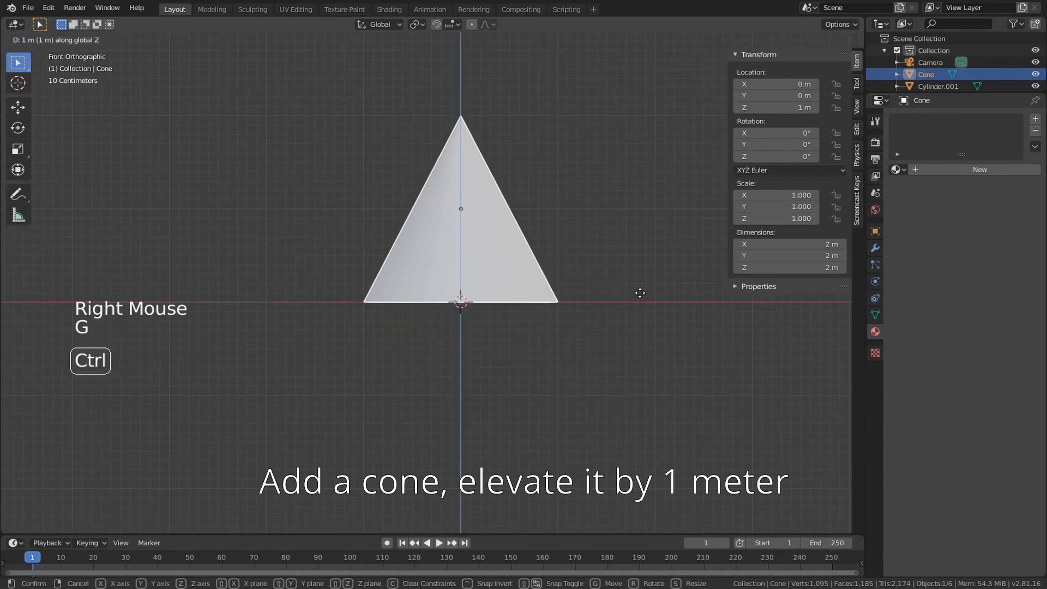
{"action": "left_click", "coordinate": [641, 293], "text": "ctrl"}
{"action": "left_click", "coordinate": [167, 39]}
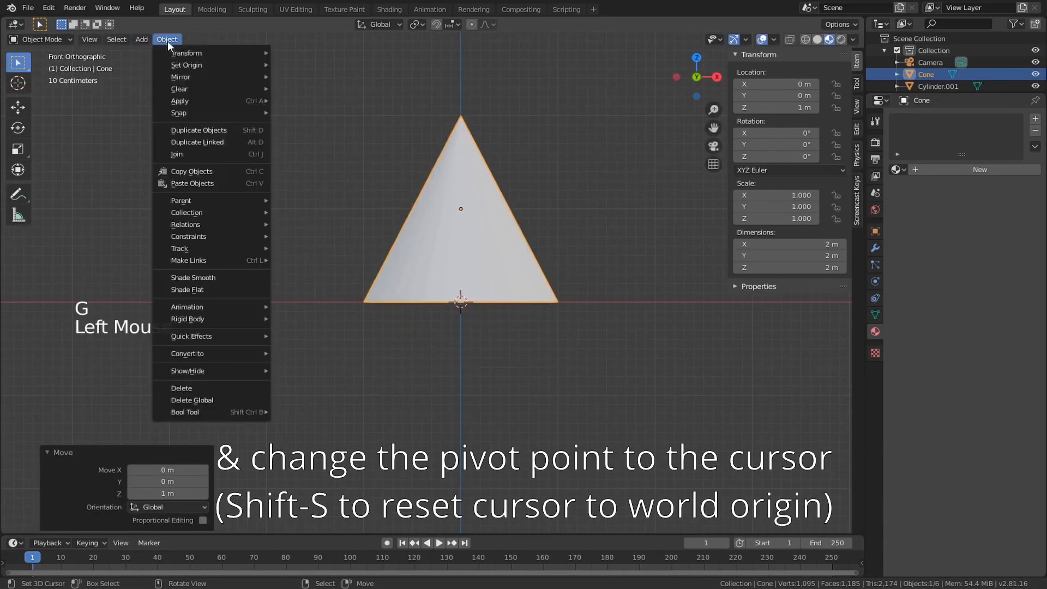
{"action": "mouse_move", "coordinate": [221, 65]}
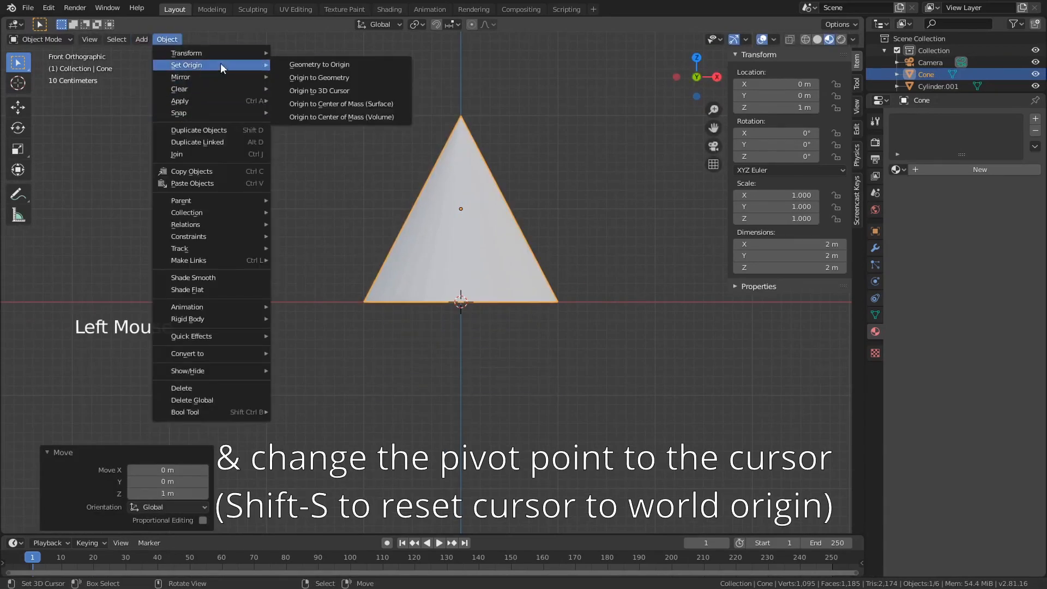
{"action": "left_click", "coordinate": [334, 91]}
Scale the cone along Z by 0.5
{"action": "key", "text": "s"}
{"action": "key", "text": "z"}
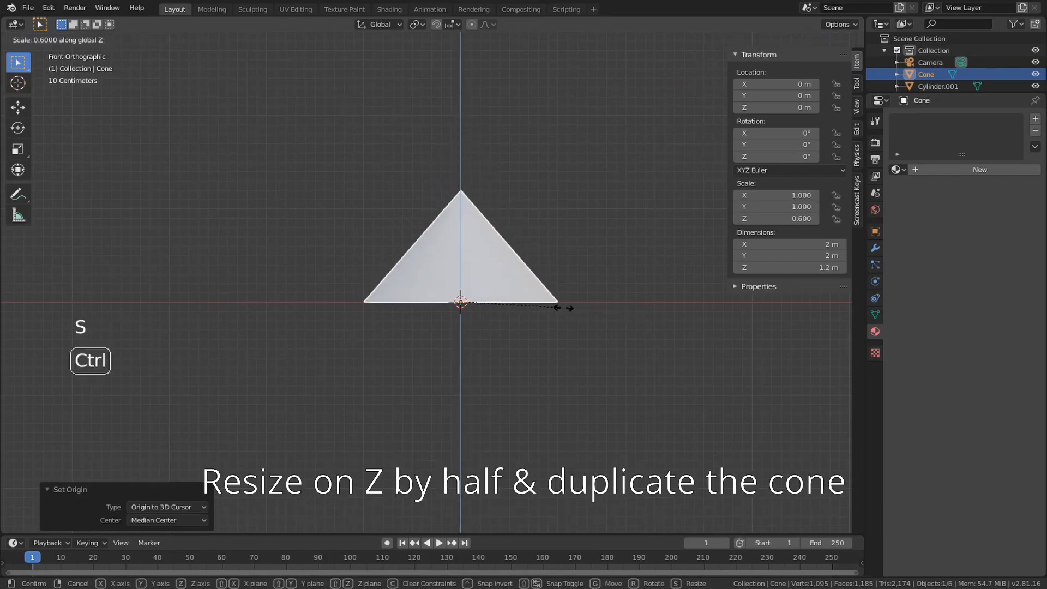
{"action": "left_click", "coordinate": [554, 307], "text": "ctrl"}
Duplicate the cone in place with a 180° rotation about X, and join both cones into one object
{"action": "middle_click_drag", "start_coordinate": [592, 314], "coordinate": [549, 299], "text": "shift"}
{"action": "key", "text": "shift+d"}
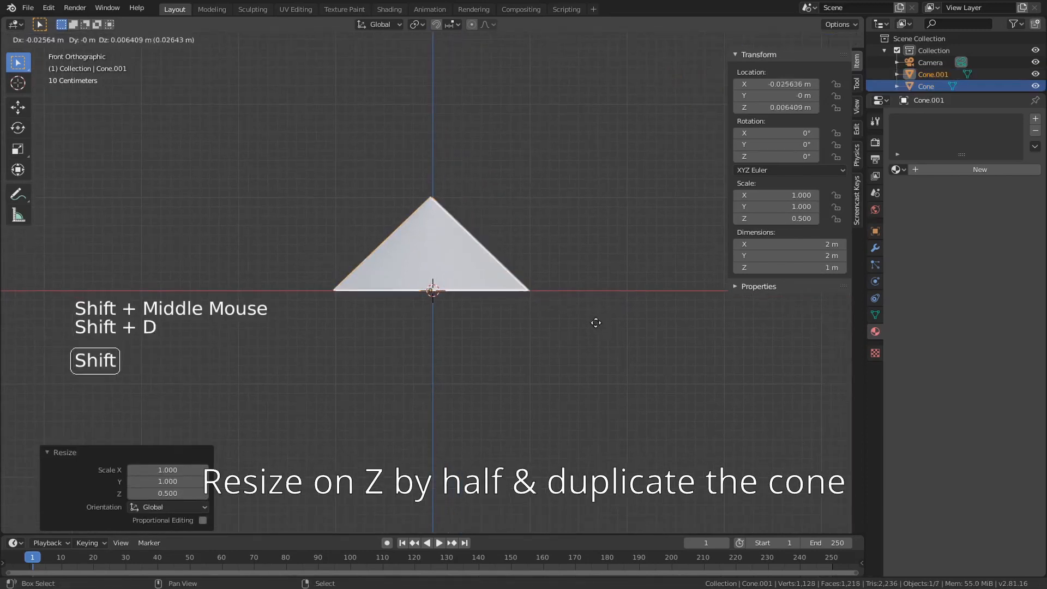
{"action": "right_click", "coordinate": [634, 345]}
{"action": "type", "text": "rx"}
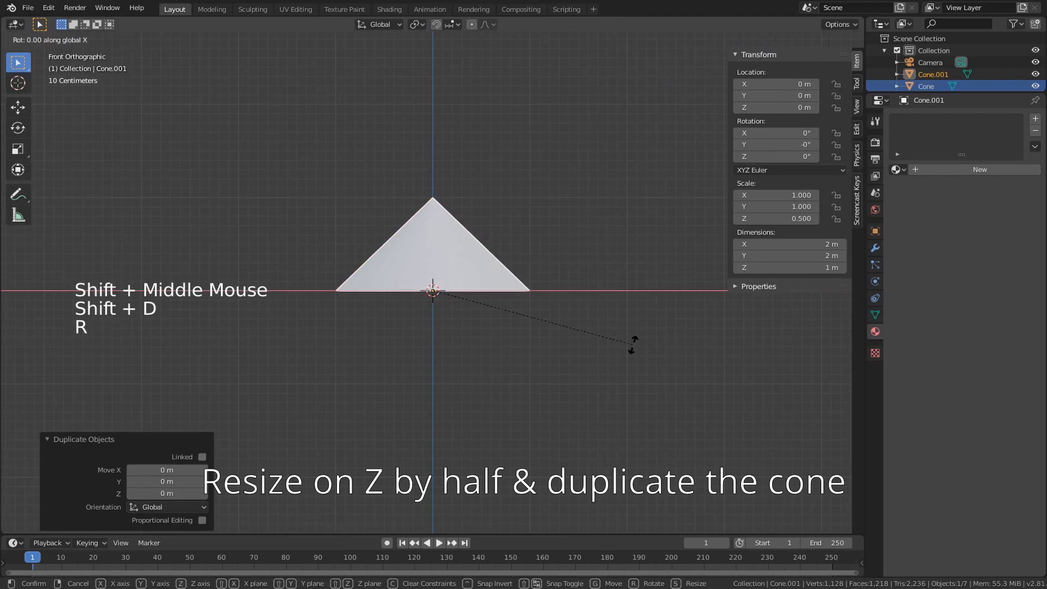
{"action": "type", "text": "180"}
{"action": "key", "text": "Return"}
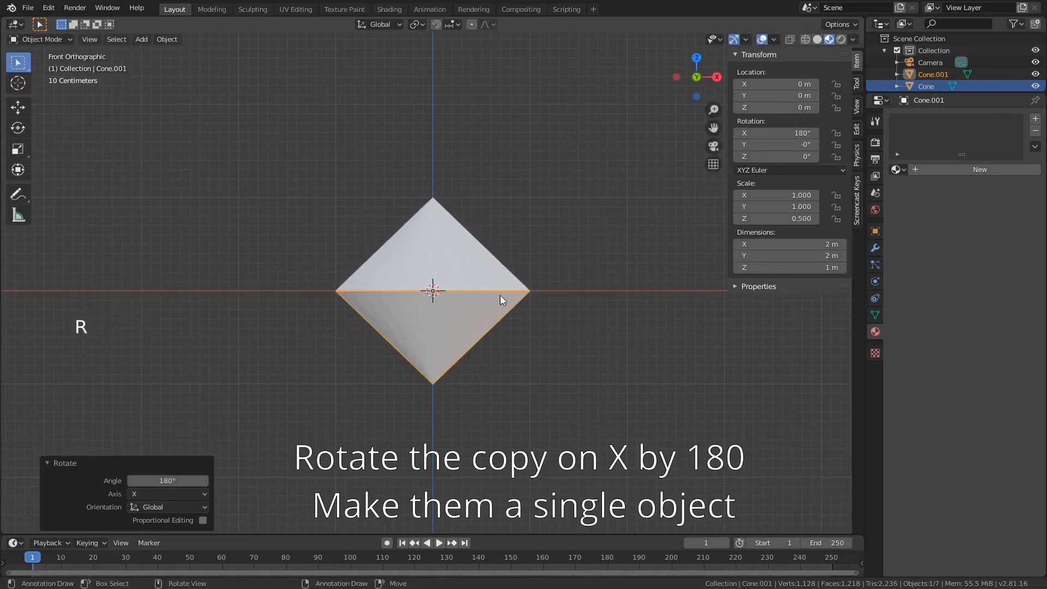
{"action": "right_click", "coordinate": [479, 268], "text": "shift"}
{"action": "key", "text": "ctrl+j"}
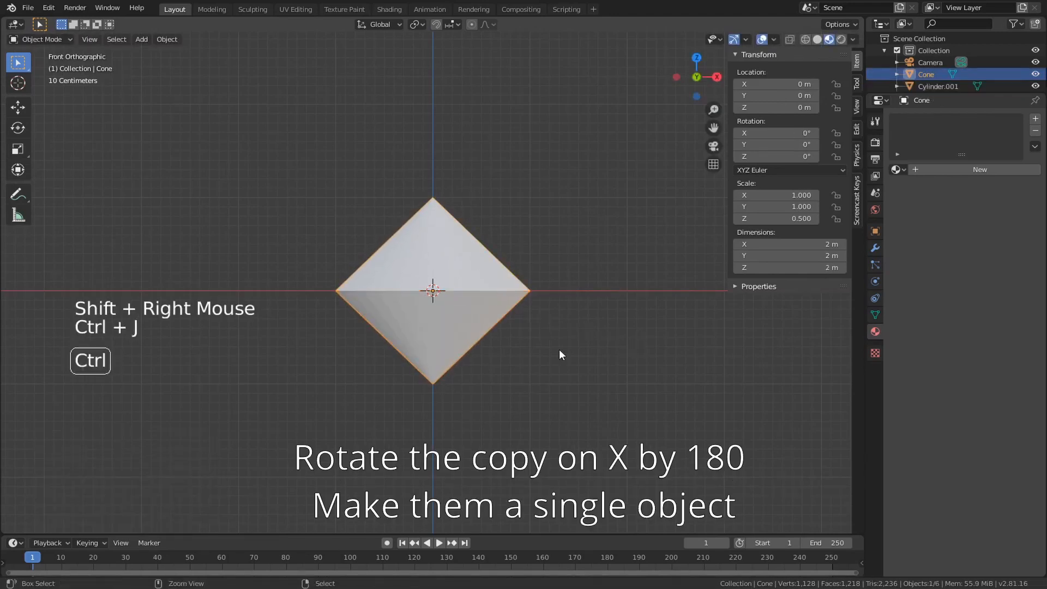
Delete the vertices on the +X half of the double cone in wireframe, and return to Object Mode with solid shading
{"action": "key", "text": "Tab"}
{"action": "key", "text": "a"}
{"action": "key", "text": "a"}
{"action": "key", "text": "a"}
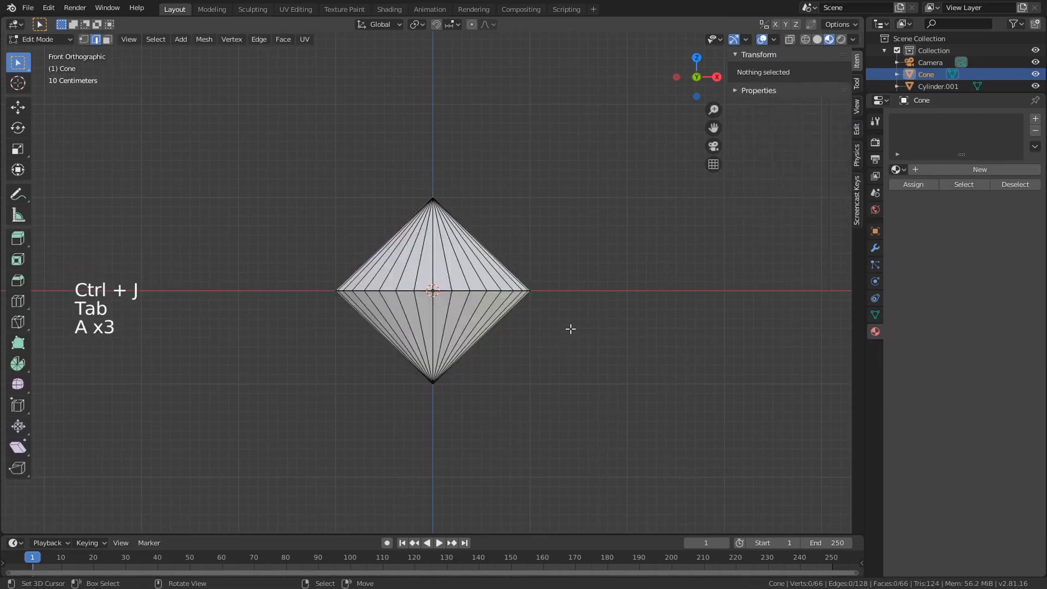
{"action": "key", "text": "1"}
{"action": "key", "text": "z"}
{"action": "left_click", "coordinate": [561, 299]}
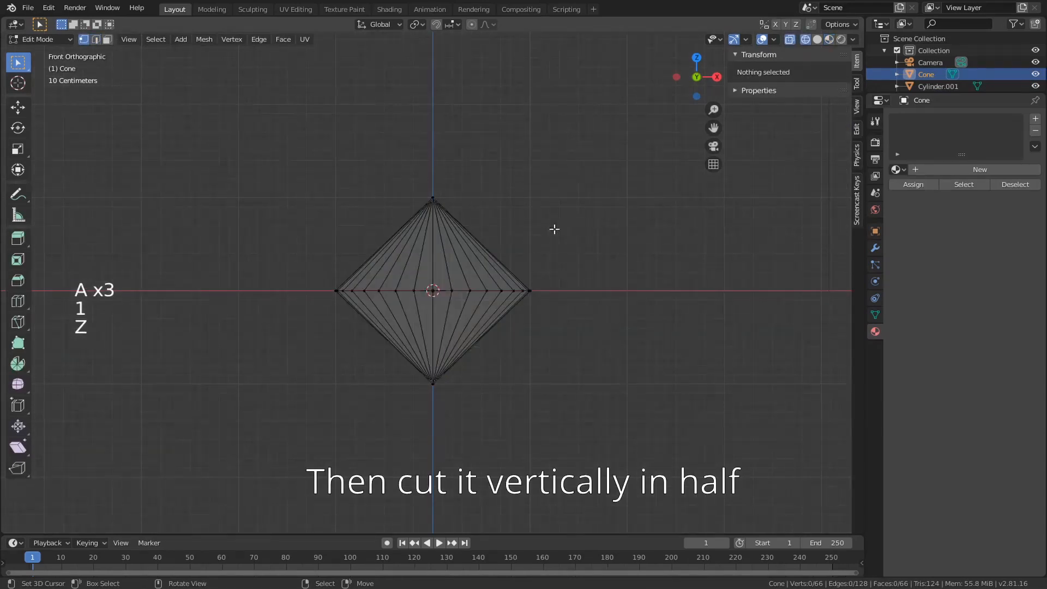
{"action": "key", "text": "b"}
{"action": "left_click_drag", "start_coordinate": [487, 307], "coordinate": [440, 407]}
{"action": "key", "text": "x"}
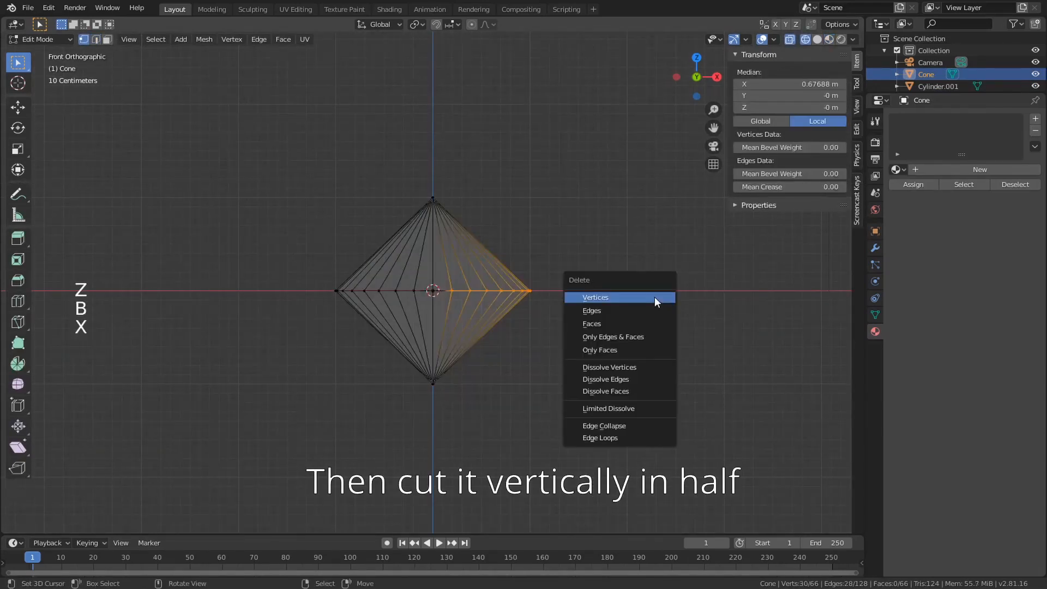
{"action": "left_click", "coordinate": [655, 297]}
{"action": "key", "text": "Tab"}
{"action": "key", "text": "z"}
Duplicate the half double cone in place and rotate the copy 180° about Z and 90° about X
{"action": "scroll", "coordinate": [562, 305], "scroll_direction": "down", "scroll_amount": 2}
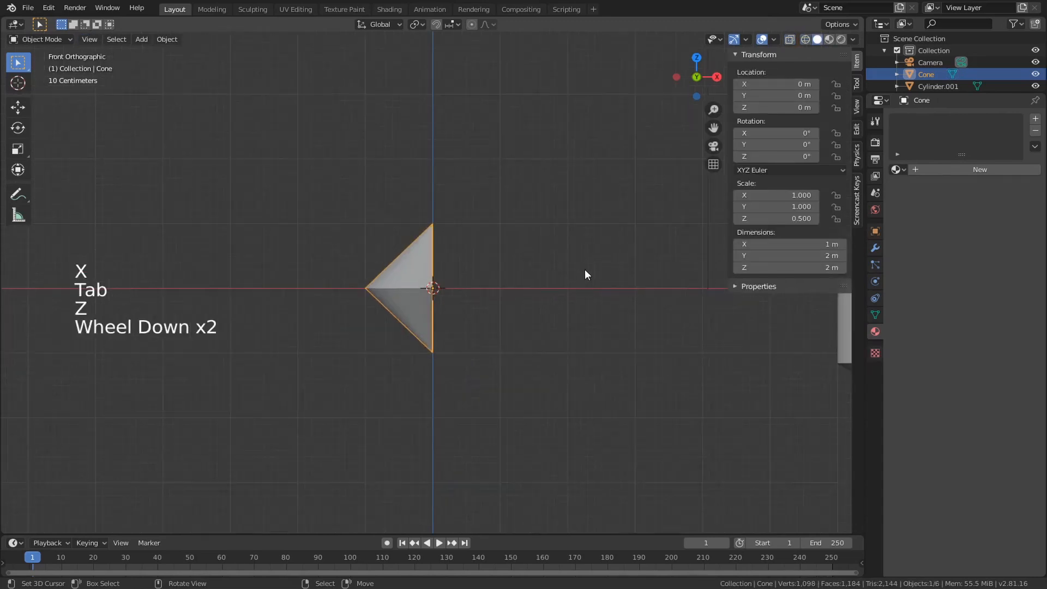
{"action": "mouse_move", "coordinate": [584, 276]}
{"action": "middle_mouse_down"}
{"action": "mouse_move", "coordinate": [531, 319]}
{"action": "mouse_move", "coordinate": [467, 308]}
{"action": "mouse_move", "coordinate": [593, 334]}
{"action": "middle_mouse_up"}
{"action": "scroll", "coordinate": [467, 308], "scroll_direction": "up", "scroll_amount": 2}
{"action": "key", "text": "shift+d"}
{"action": "key", "text": "Escape"}
{"action": "type", "text": "r"}
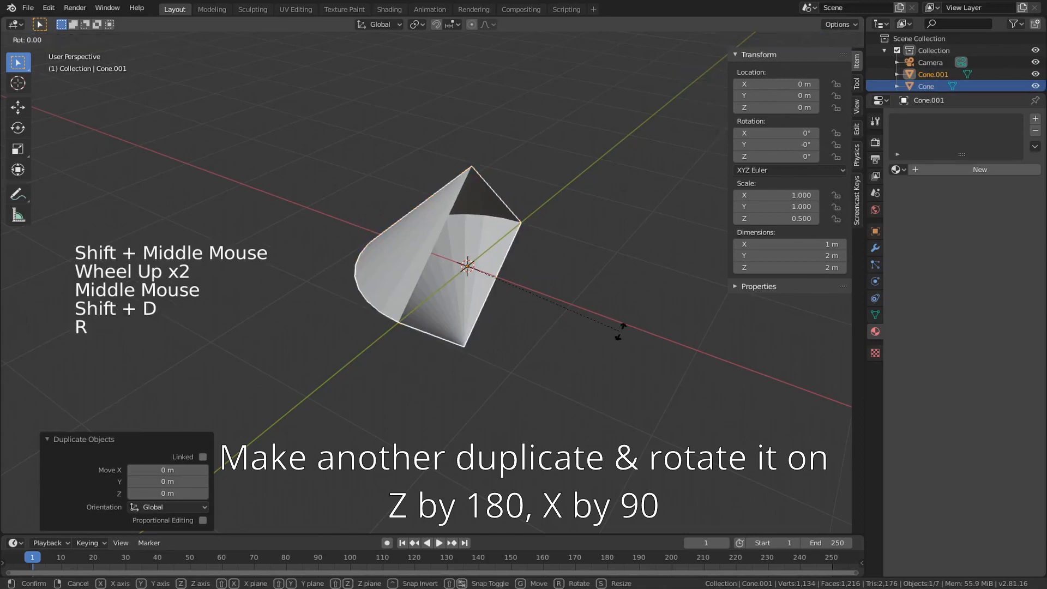
{"action": "type", "text": "z"}
{"action": "type", "text": "180"}
{"action": "key", "text": "Return"}
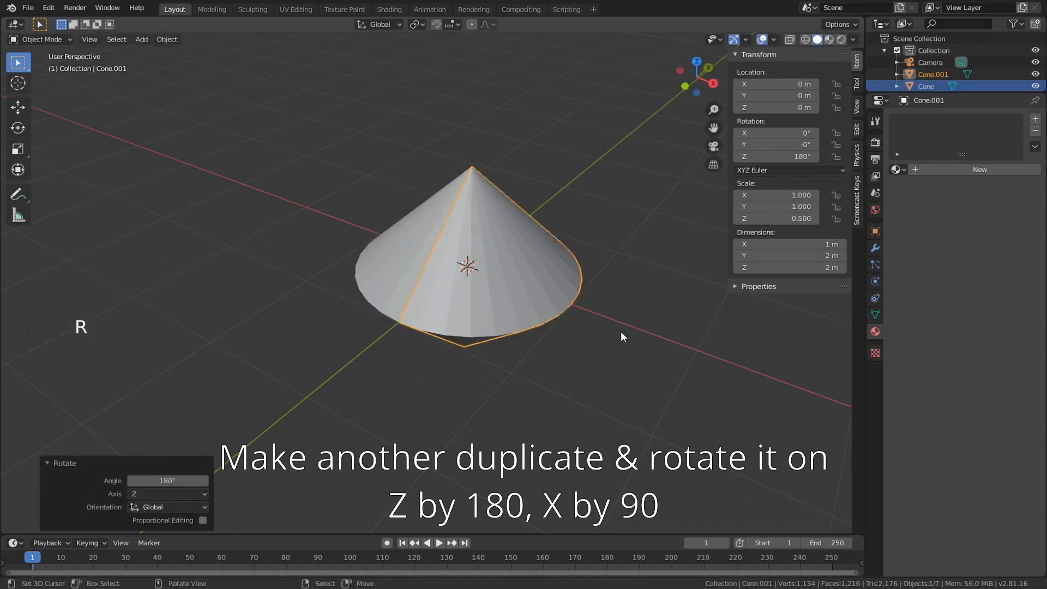
{"action": "type", "text": "rx90"}
{"action": "key", "text": "Return"}
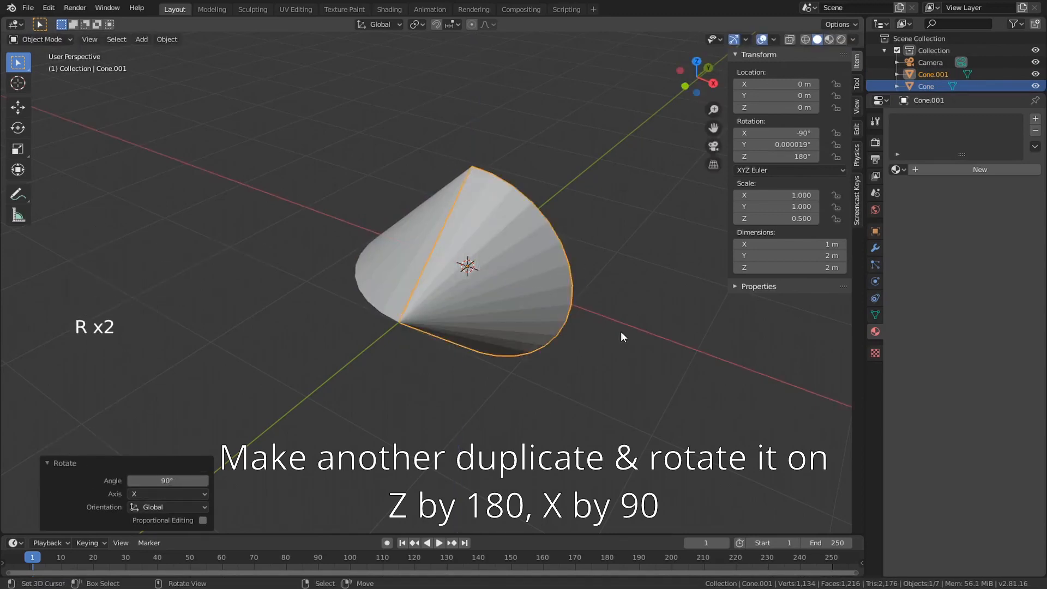
Join the two half double cones into one object and shade it smooth
{"action": "right_click", "coordinate": [541, 329], "text": "shift"}
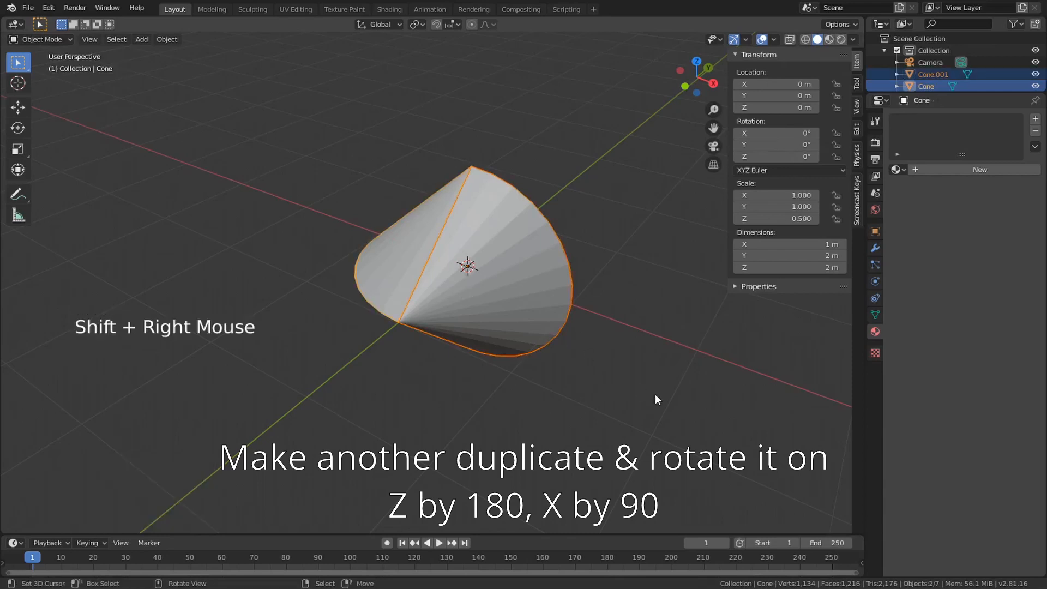
{"action": "key", "text": "ctrl+j"}
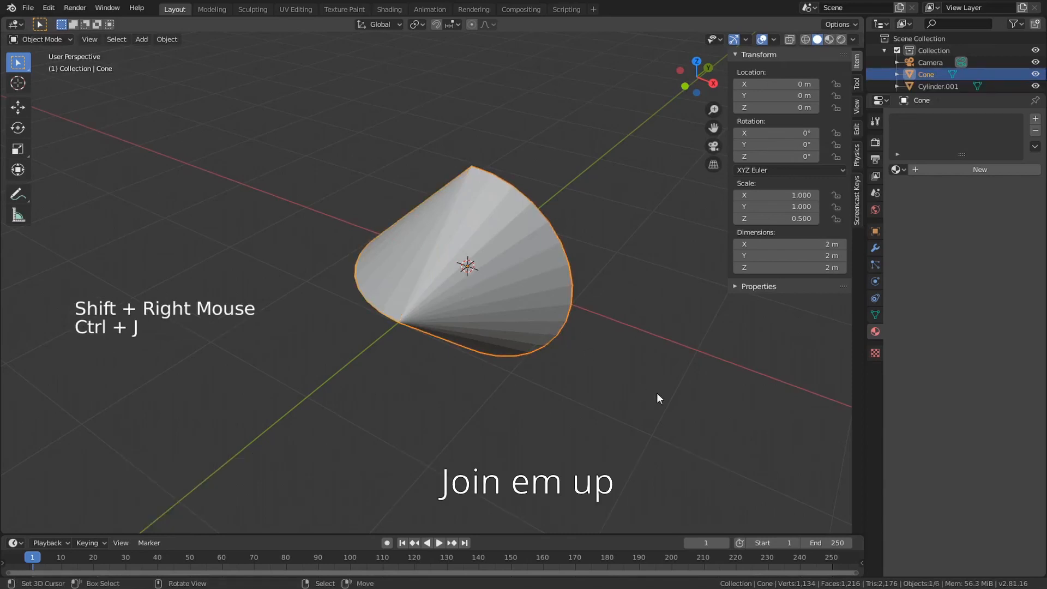
{"action": "key", "text": "w"}
{"action": "left_click", "coordinate": [587, 291]}
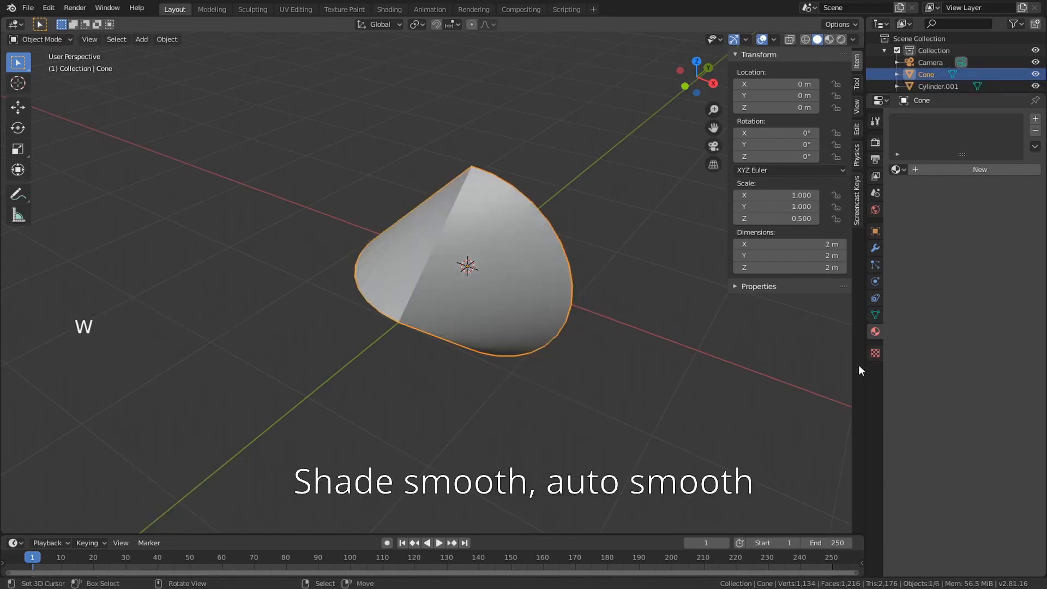
Enable Auto Smooth in the joined cone's normals settings and enter Edit Mode
{"action": "left_click", "coordinate": [874, 315]}
{"action": "left_click", "coordinate": [911, 337]}
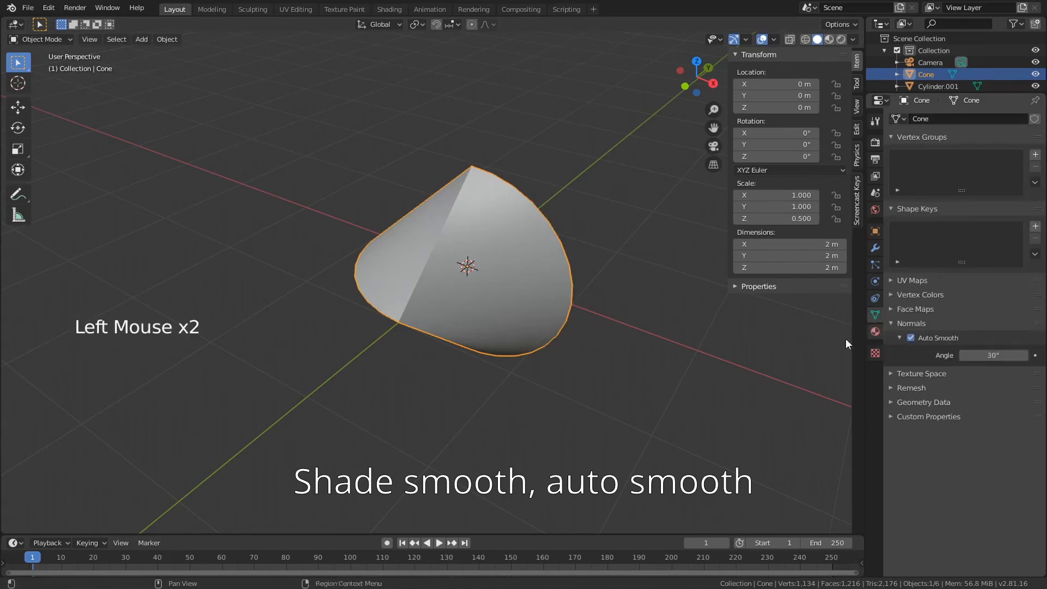
{"action": "key", "text": "Tab"}
{"action": "middle_click_drag", "start_coordinate": [519, 266], "coordinate": [529, 307]}
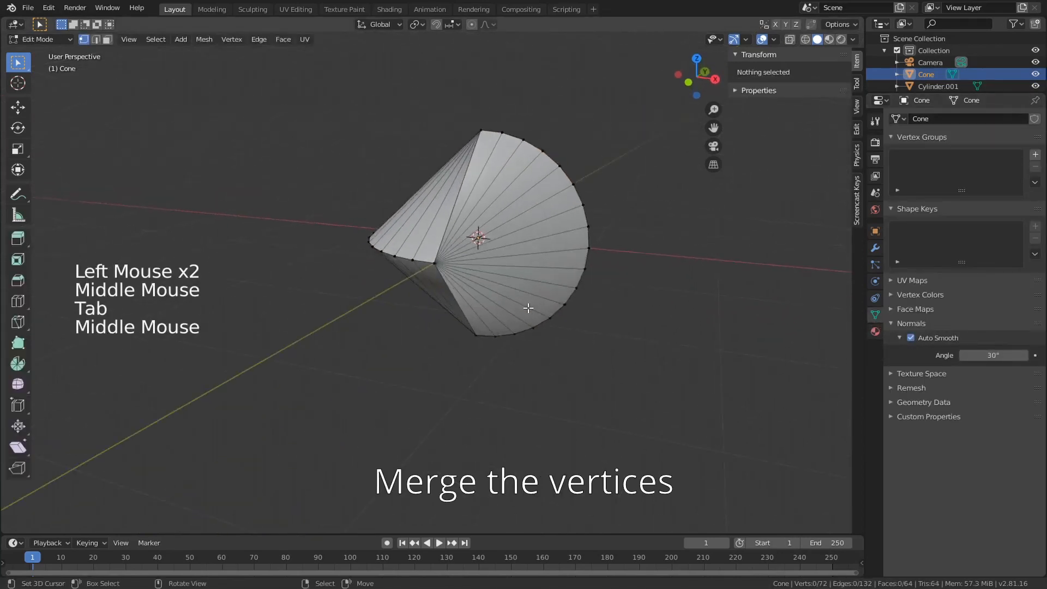
{"action": "scroll", "coordinate": [490, 290], "scroll_direction": "up", "scroll_amount": 2}
{"action": "right_click", "coordinate": [449, 254]}
{"action": "scroll", "coordinate": [459, 254], "scroll_direction": "up", "scroll_amount": 1}
{"action": "middle_click_drag", "start_coordinate": [478, 255], "coordinate": [534, 331]}
{"action": "key", "text": "g"}
{"action": "right_click", "coordinate": [531, 296]}
{"action": "scroll", "coordinate": [530, 296], "scroll_direction": "down", "scroll_amount": 2}
Select all vertices of the joined cone mesh and merge them by distance
{"action": "key", "text": "a"}
{"action": "left_click", "coordinate": [204, 40]}
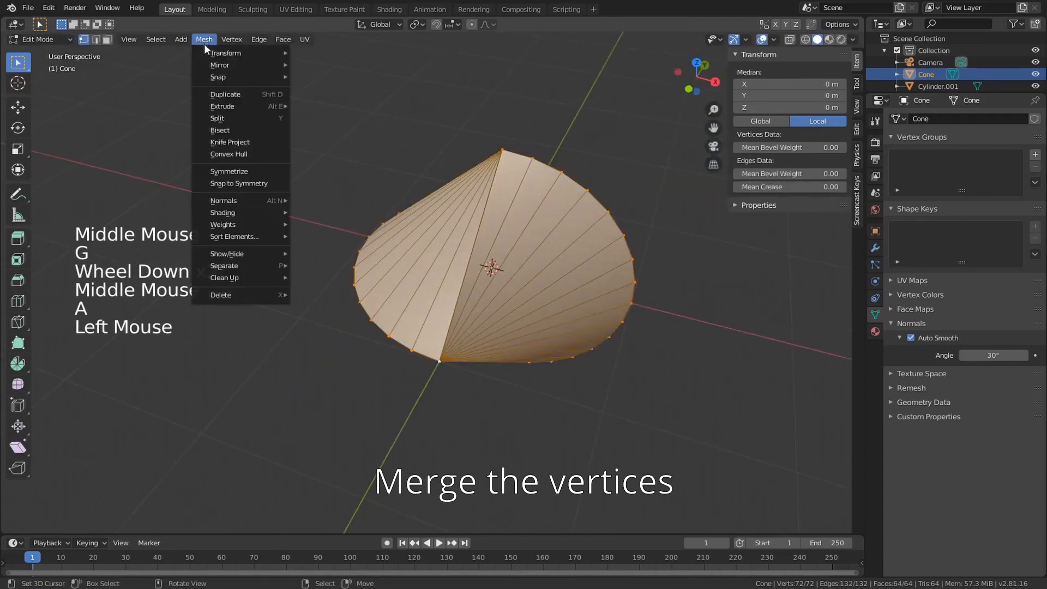
{"action": "mouse_move", "coordinate": [290, 278]}
{"action": "left_click", "coordinate": [351, 371]}
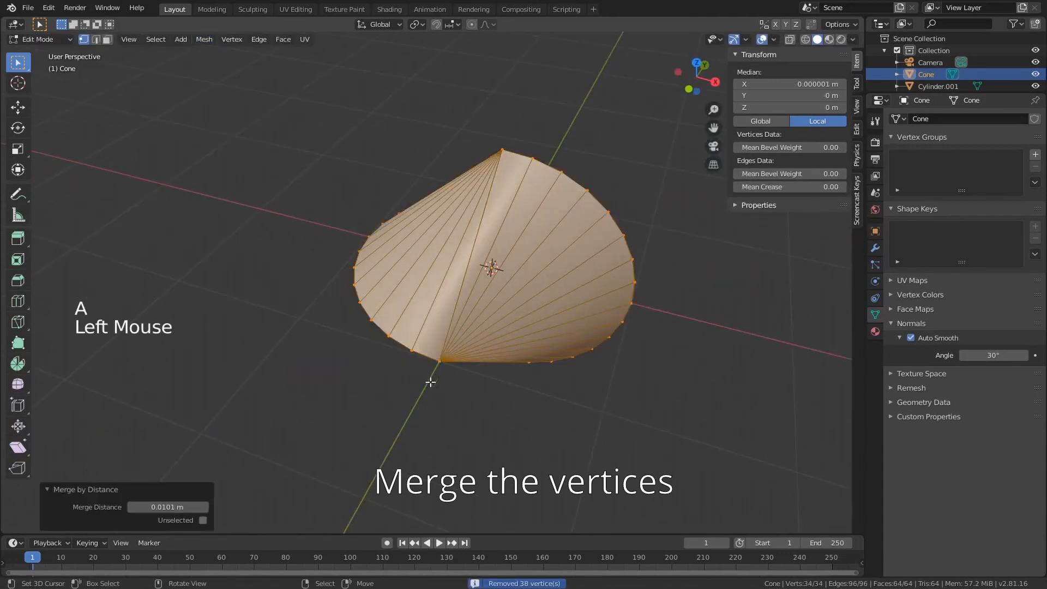
{"action": "scroll", "coordinate": [430, 379], "scroll_direction": "up", "scroll_amount": 1}
{"action": "right_click", "coordinate": [444, 381]}
{"action": "middle_click_drag", "start_coordinate": [445, 380], "coordinate": [514, 346]}
{"action": "key", "text": "g"}
{"action": "left_click", "coordinate": [449, 330]}
{"action": "scroll", "coordinate": [450, 330], "scroll_direction": "down", "scroll_amount": 2}
{"action": "key", "text": "Tab"}
{"action": "key", "text": "Tab"}
In edge mode, select all the straight tip-to-rim edges by similar length and subdivide them with one cut
{"action": "key", "text": "2"}
{"action": "right_click", "coordinate": [485, 255]}
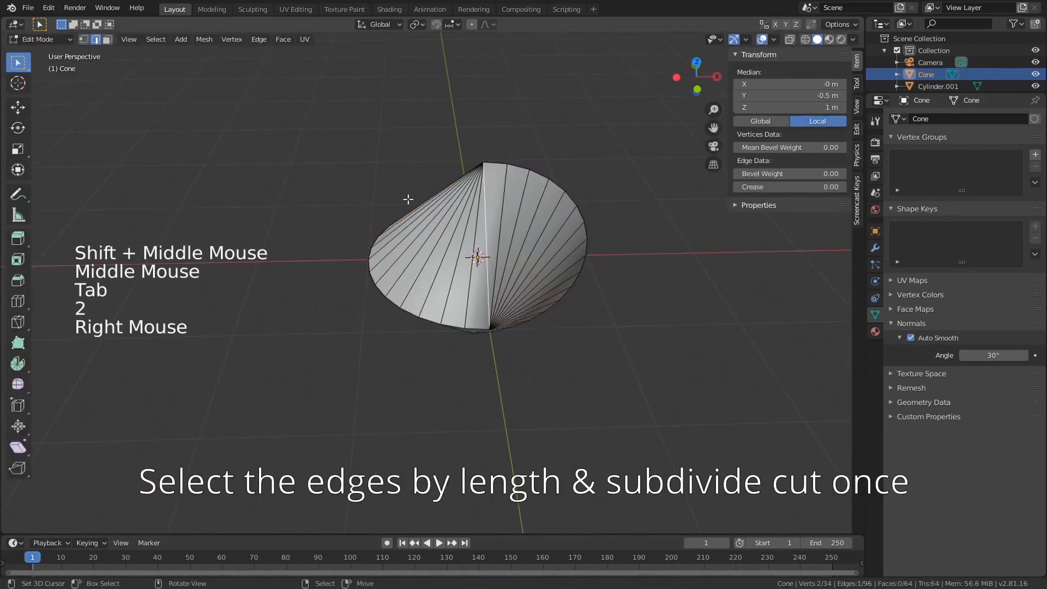
{"action": "left_click", "coordinate": [155, 39]}
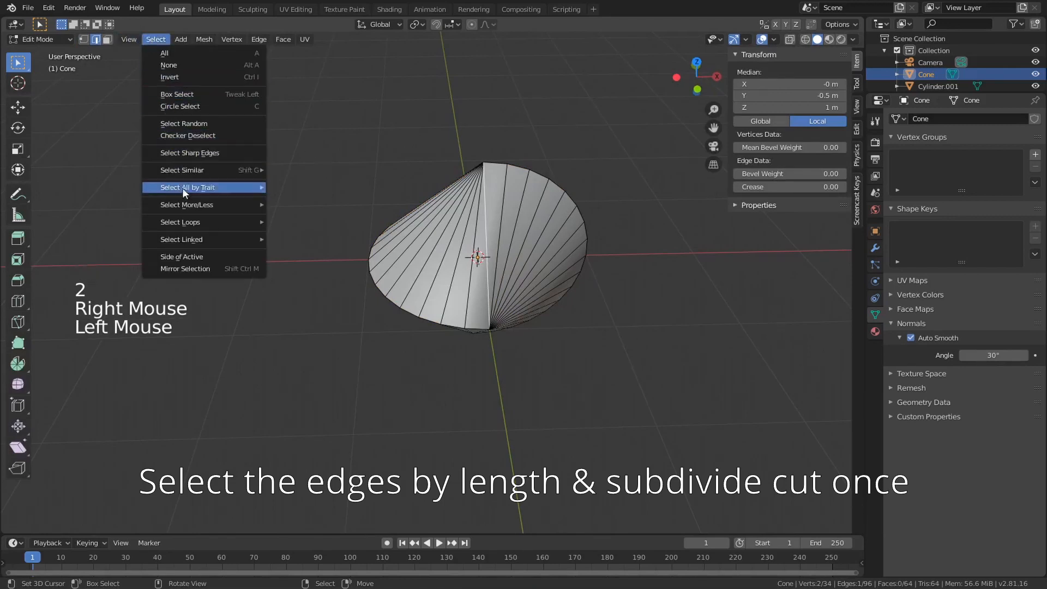
{"action": "mouse_move", "coordinate": [195, 169]}
{"action": "left_click", "coordinate": [303, 172]}
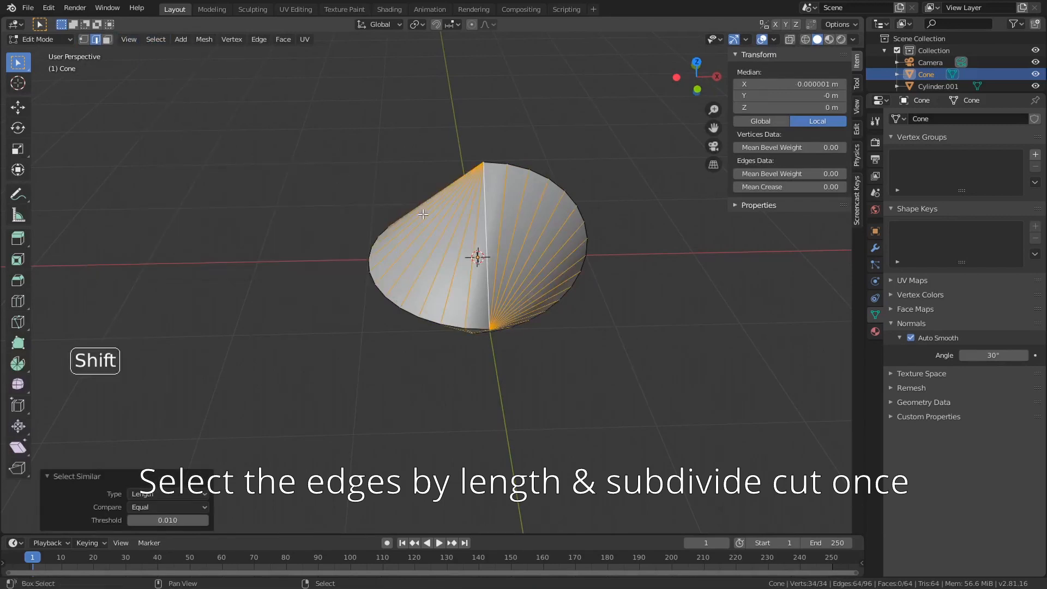
{"action": "middle_click_drag", "start_coordinate": [382, 229], "coordinate": [357, 221], "text": "shift"}
{"action": "middle_click_drag", "start_coordinate": [357, 221], "coordinate": [327, 154]}
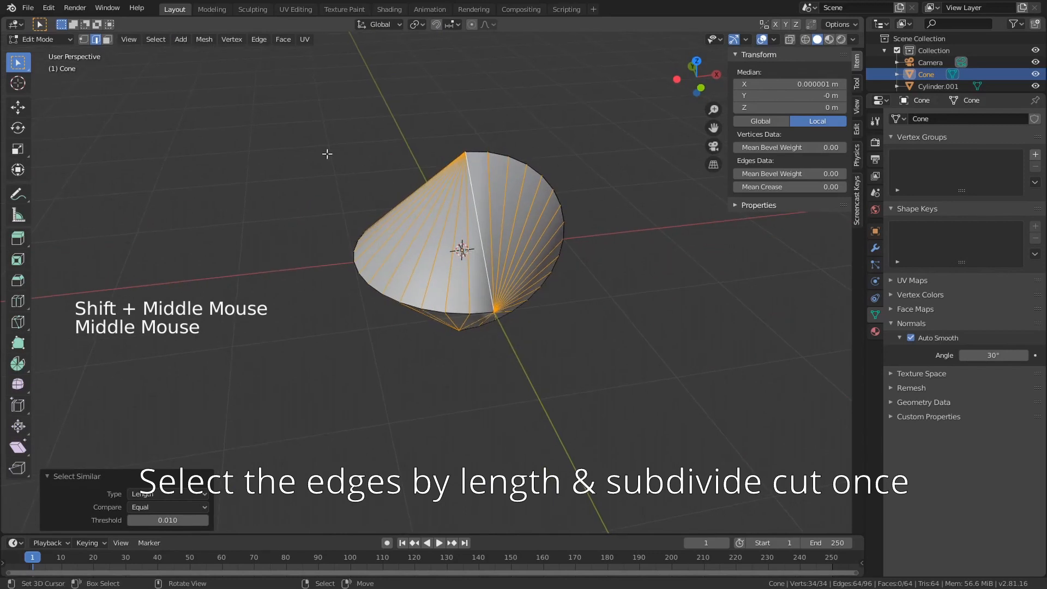
{"action": "key", "text": "w"}
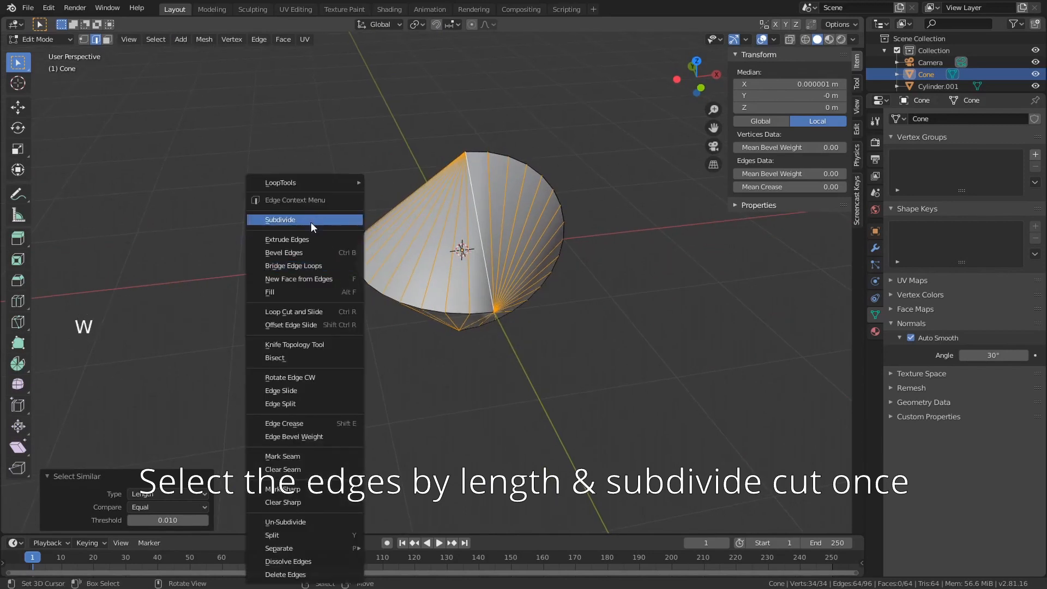
{"action": "left_click", "coordinate": [311, 221]}
Select the new edge loop around the middle, duplicate it in place and separate the copy into its own object
{"action": "right_click", "coordinate": [474, 232], "text": "alt"}
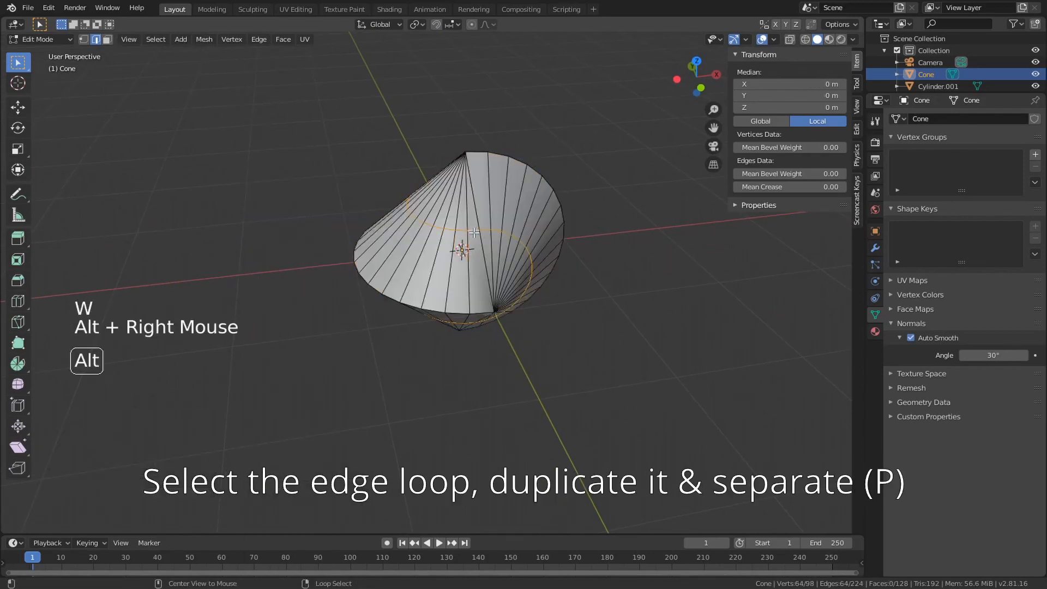
{"action": "key", "text": "shift+d"}
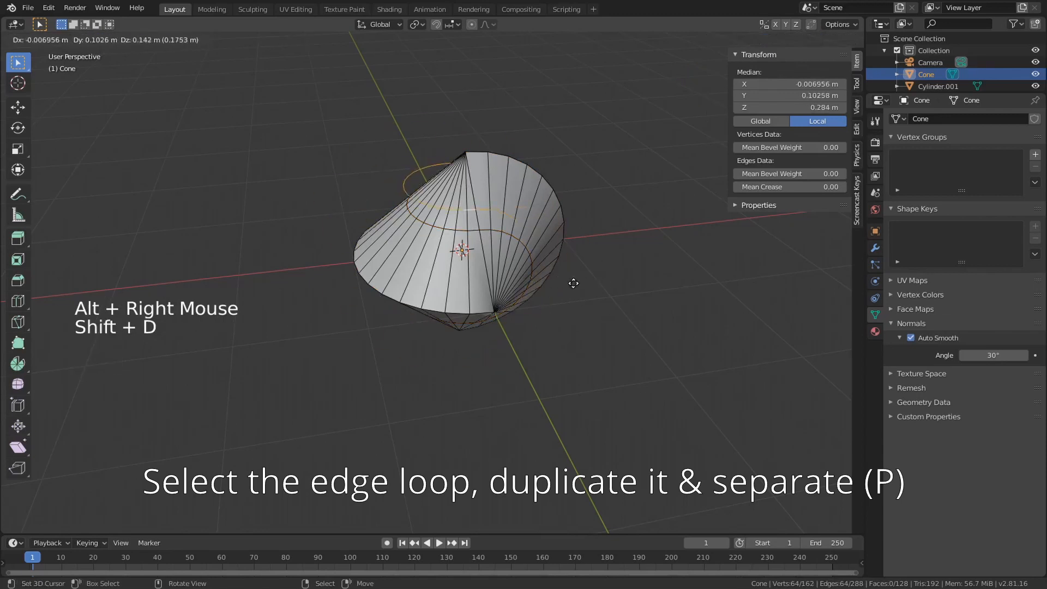
{"action": "right_click", "coordinate": [573, 283]}
{"action": "middle_click_drag", "start_coordinate": [573, 283], "coordinate": [603, 294]}
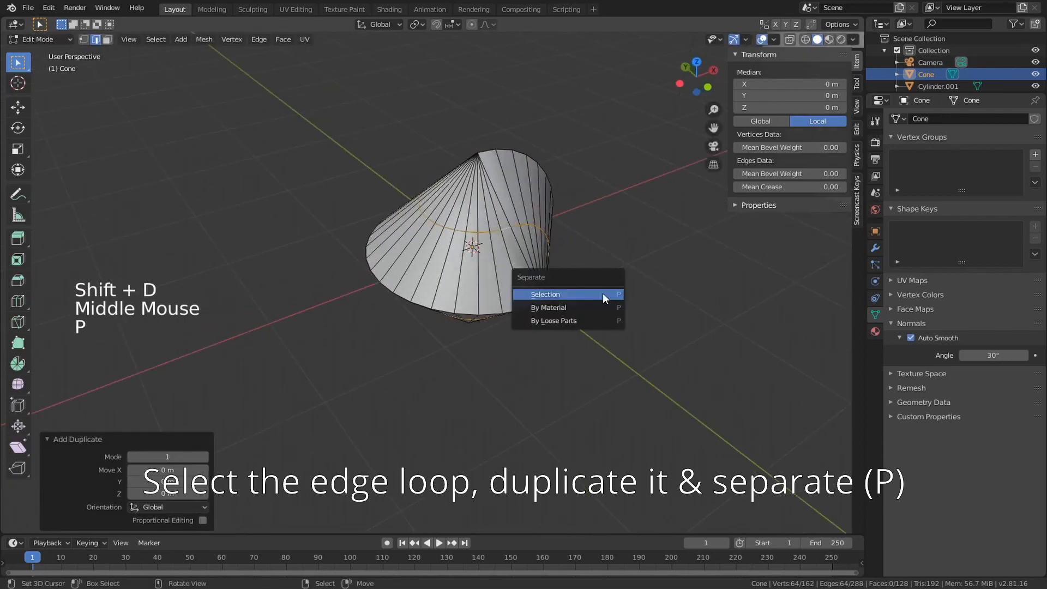
{"action": "left_click", "coordinate": [605, 295]}
Dissolve the subdivided edge loop on the main sphericon mesh and return to Object Mode
{"action": "right_click", "coordinate": [508, 227], "text": "alt"}
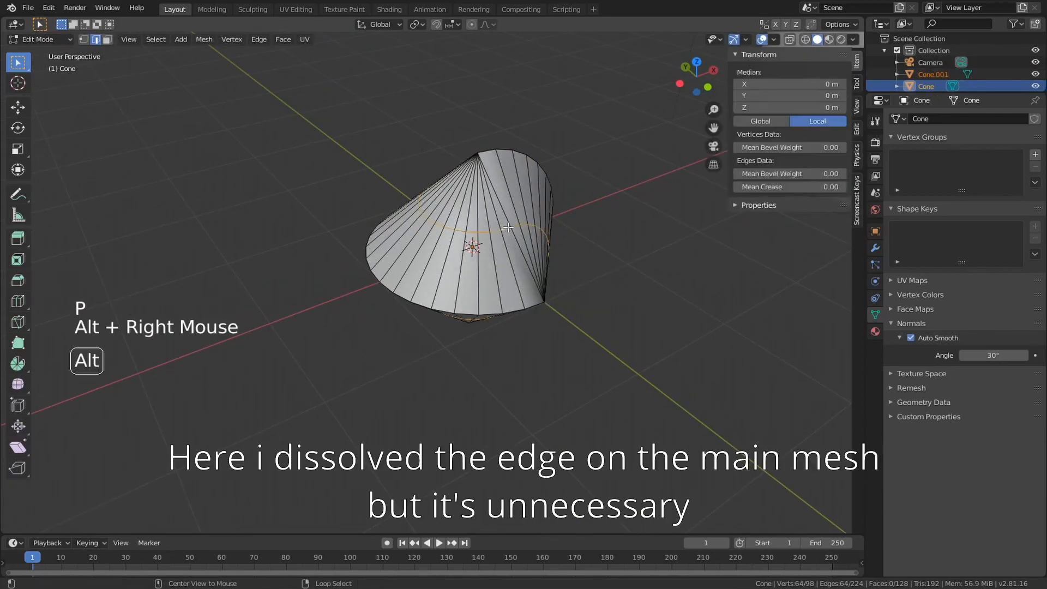
{"action": "key", "text": "x"}
{"action": "left_click", "coordinate": [621, 373]}
{"action": "scroll", "coordinate": [620, 370], "scroll_direction": "down", "scroll_amount": 1}
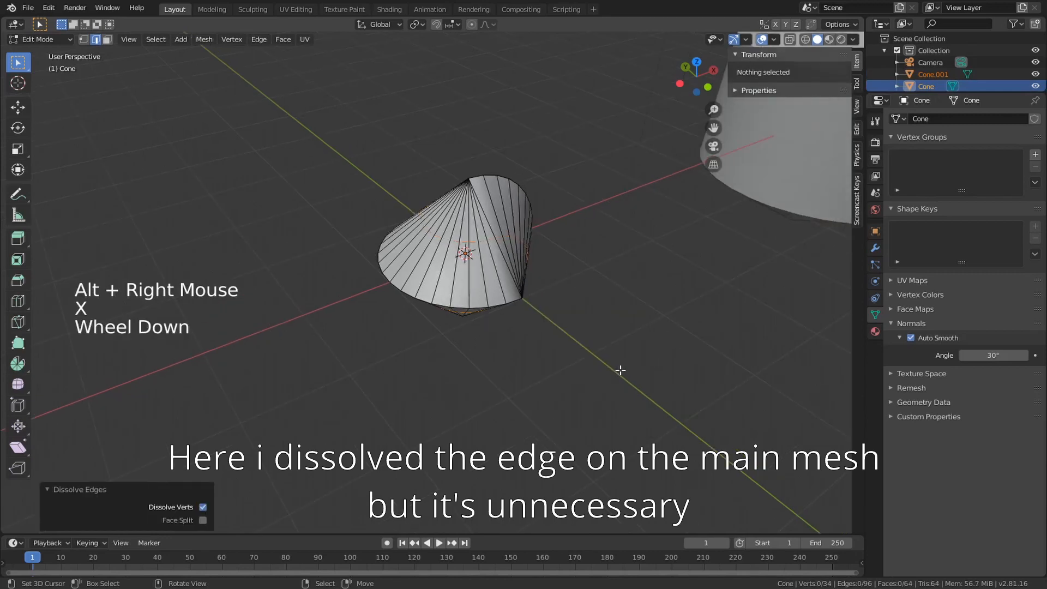
{"action": "key", "text": "Tab"}
Select the separated edge loop object and convert it from a mesh to a curve
{"action": "right_click", "coordinate": [490, 237]}
{"action": "right_click", "coordinate": [489, 237]}
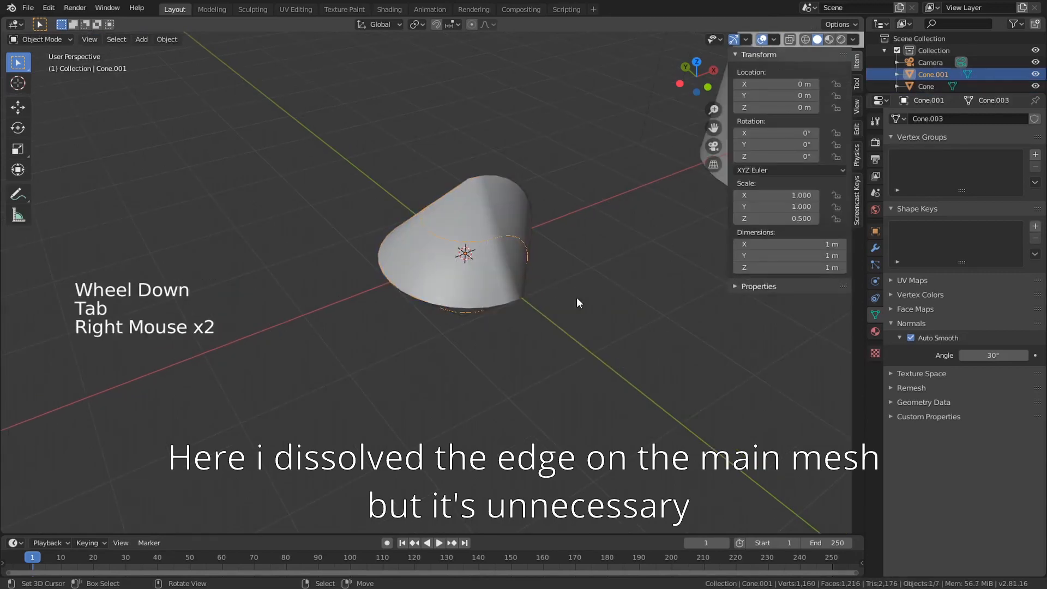
{"action": "middle_click_drag", "start_coordinate": [577, 297], "coordinate": [562, 273]}
{"action": "key", "text": "g"}
{"action": "right_click", "coordinate": [557, 264]}
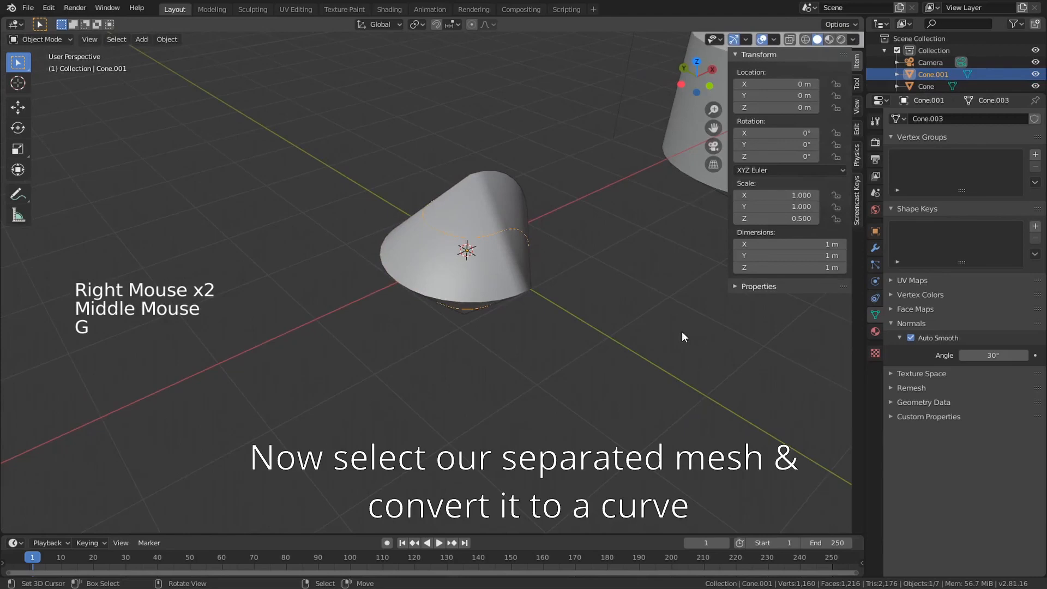
{"action": "key", "text": "F3"}
{"action": "type", "text": "convert"}
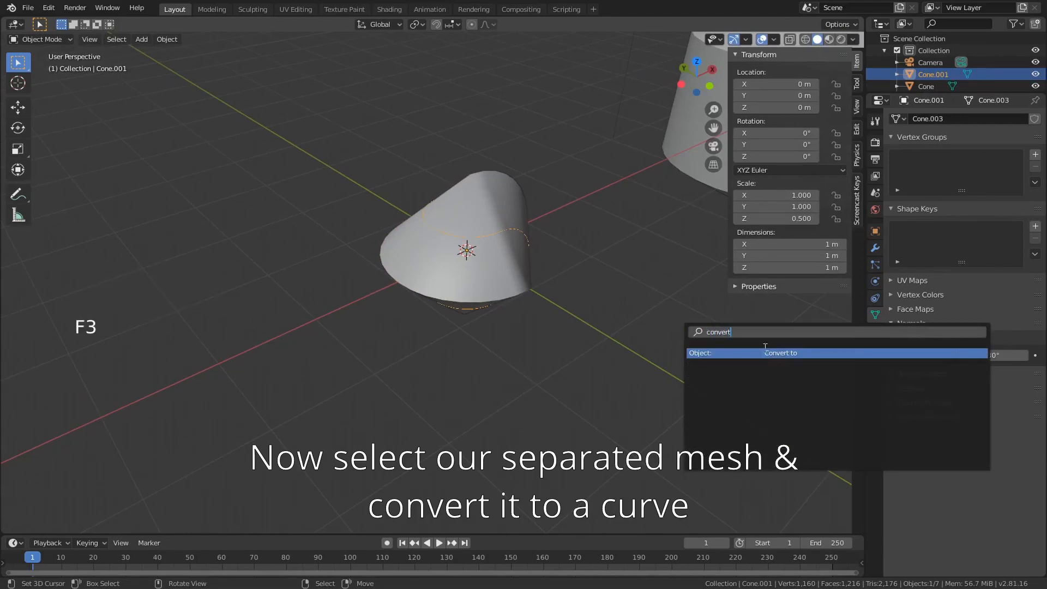
{"action": "left_click", "coordinate": [767, 353]}
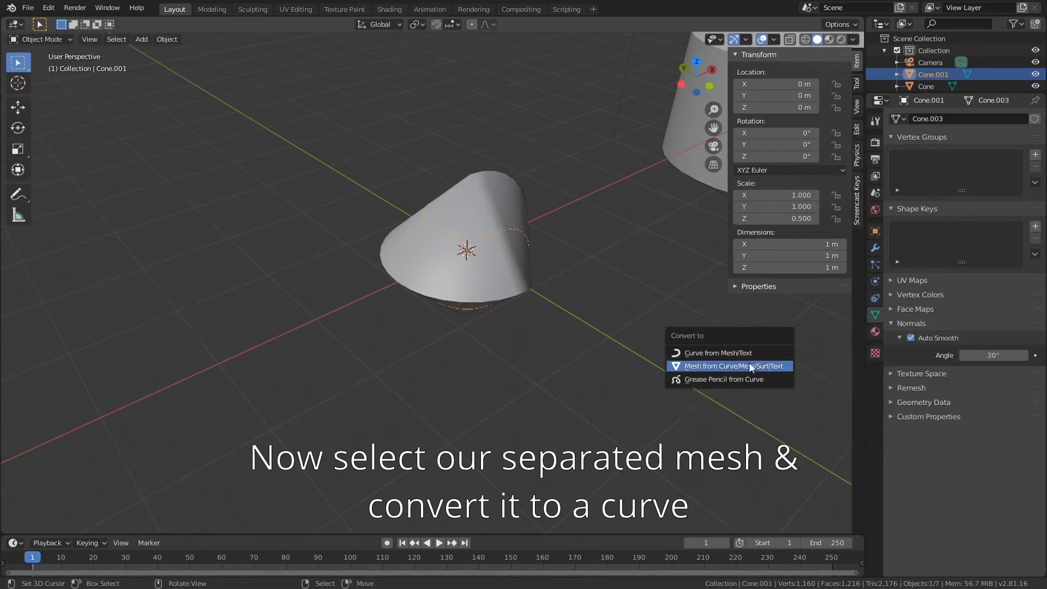
{"action": "left_click", "coordinate": [755, 352]}
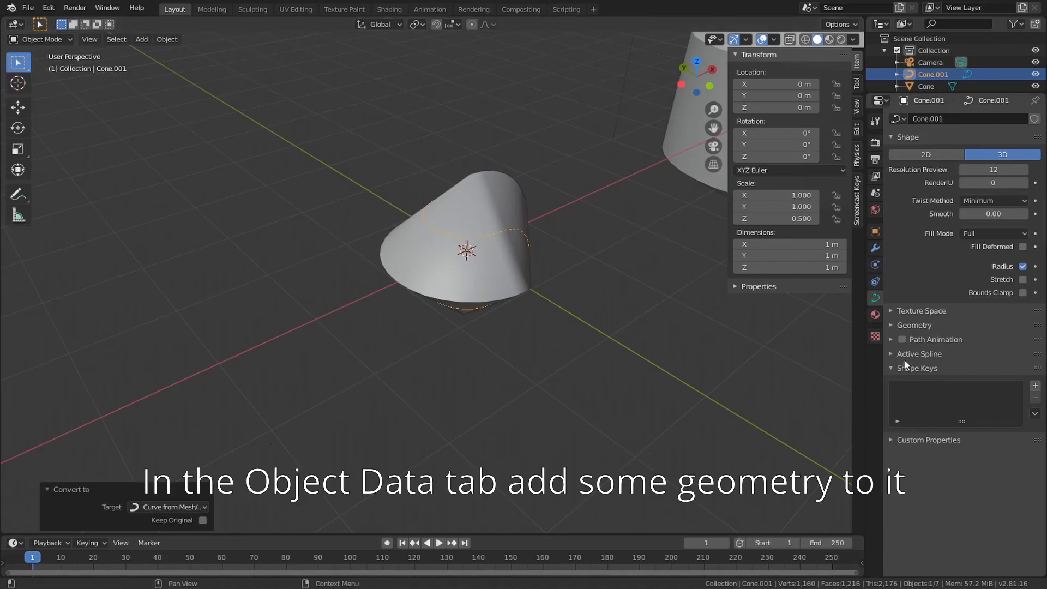
Give the curve a round bevel with a depth of 0.38 m and a resolution of 16
{"action": "left_click", "coordinate": [895, 326]}
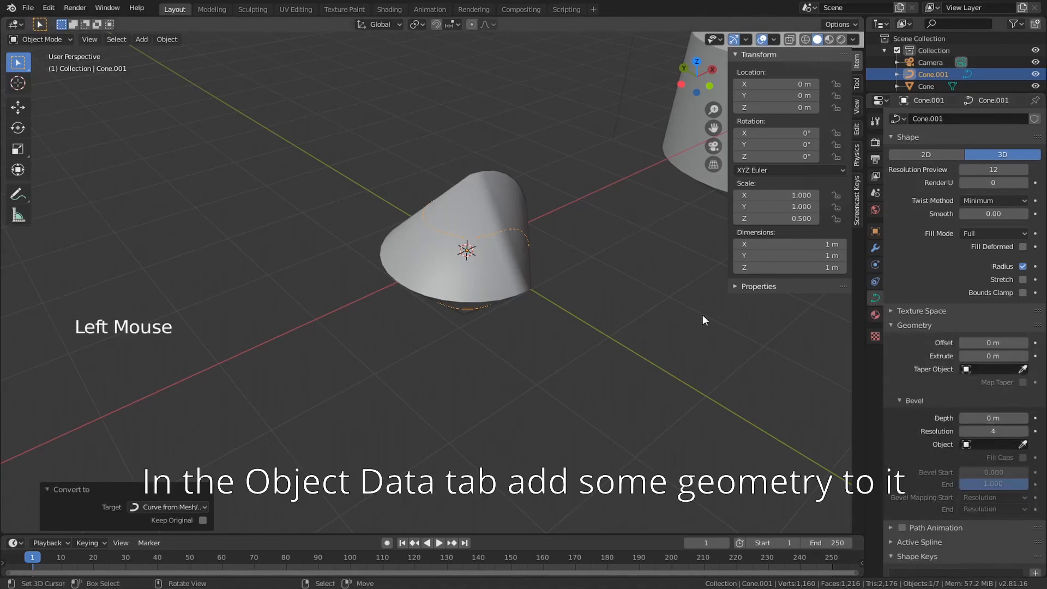
{"action": "left_click_drag", "start_coordinate": [978, 422], "coordinate": [1015, 418]}
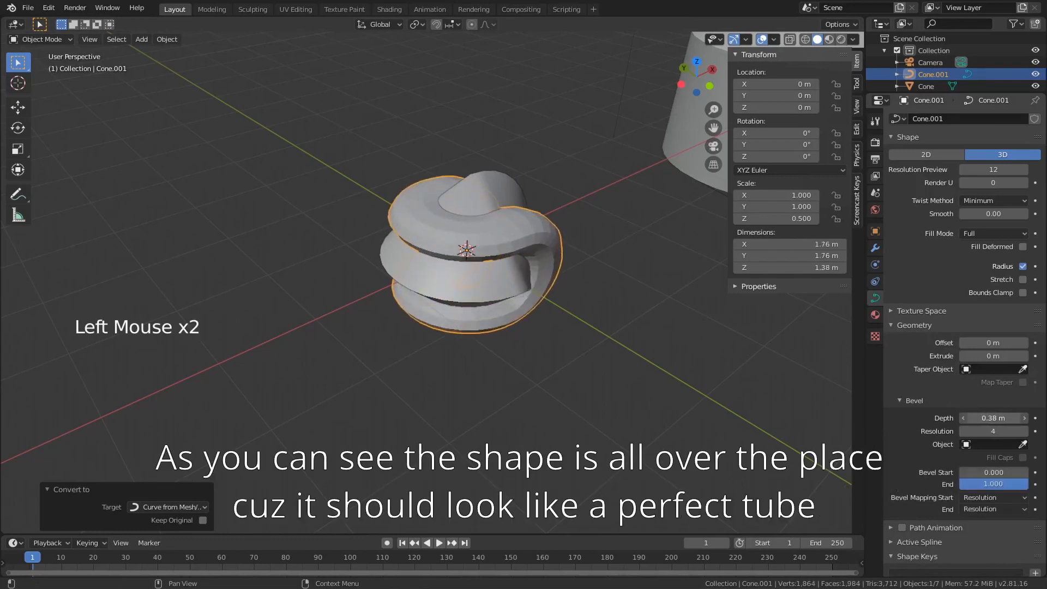
{"action": "scroll", "coordinate": [563, 241], "scroll_direction": "up", "scroll_amount": 2}
{"action": "middle_click_drag", "start_coordinate": [563, 241], "coordinate": [516, 251], "text": "shift"}
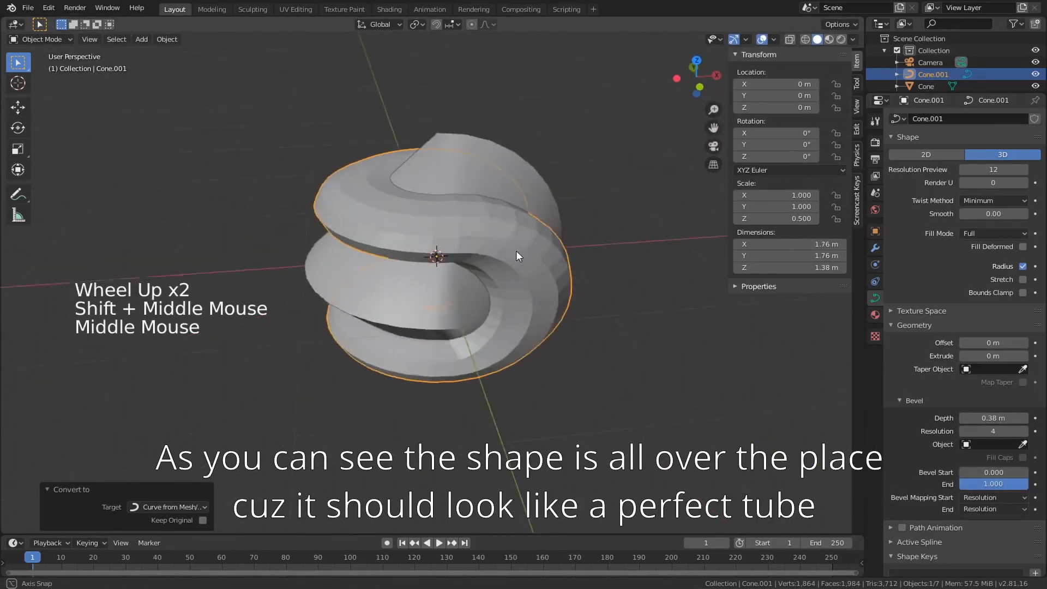
{"action": "left_click", "coordinate": [990, 431]}
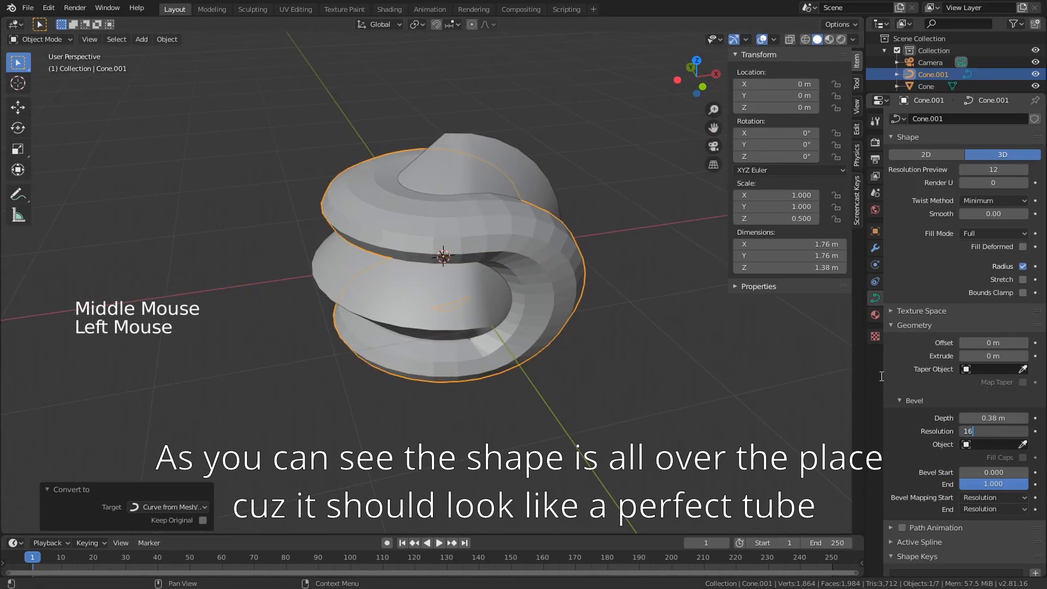
{"action": "key", "text": "Return"}
{"action": "right_click", "coordinate": [502, 220]}
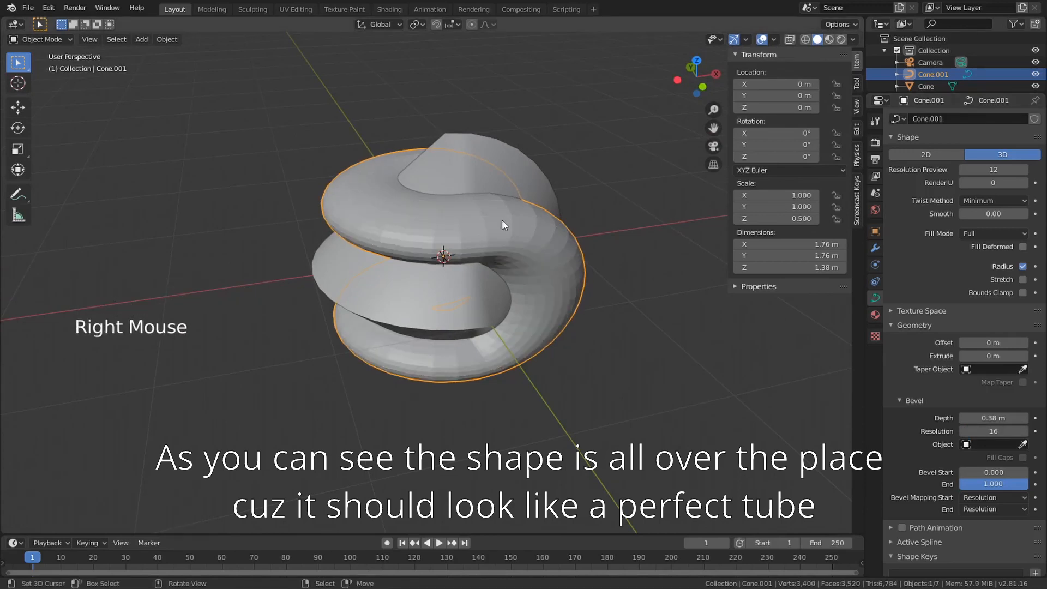
Apply the scale of the tube-shaped curve and shade it smooth
{"action": "key", "text": "ctrl+a"}
{"action": "left_click", "coordinate": [670, 374]}
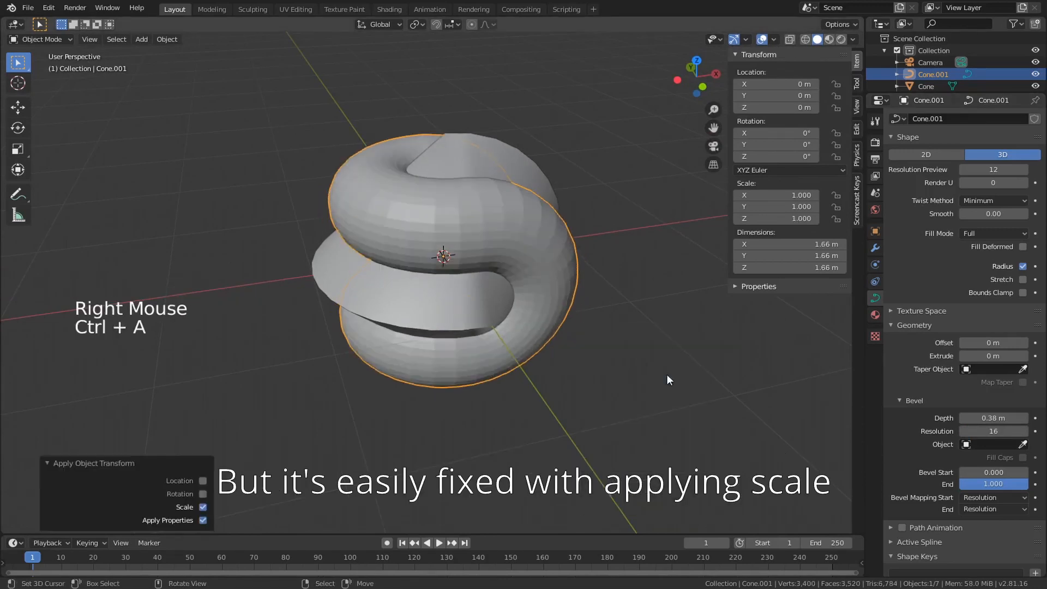
{"action": "middle_click_drag", "start_coordinate": [667, 374], "coordinate": [599, 314]}
{"action": "mouse_move", "coordinate": [532, 299]}
{"action": "middle_mouse_down"}
{"action": "mouse_move", "coordinate": [568, 280]}
{"action": "mouse_move", "coordinate": [688, 256]}
{"action": "mouse_move", "coordinate": [476, 312]}
{"action": "mouse_move", "coordinate": [524, 309]}
{"action": "middle_mouse_up"}
{"action": "scroll", "coordinate": [598, 311], "scroll_direction": "down", "scroll_amount": 1}
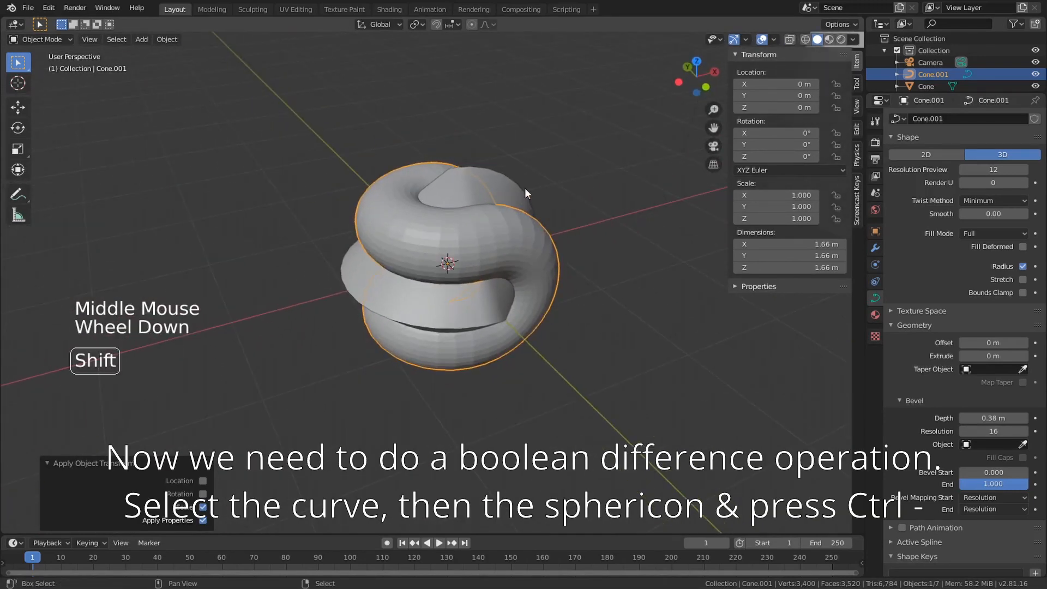
{"action": "key", "text": "w"}
Subtract the tube from the sphericon with a Bool Tool difference operation
{"action": "right_click", "coordinate": [503, 191], "text": "shift"}
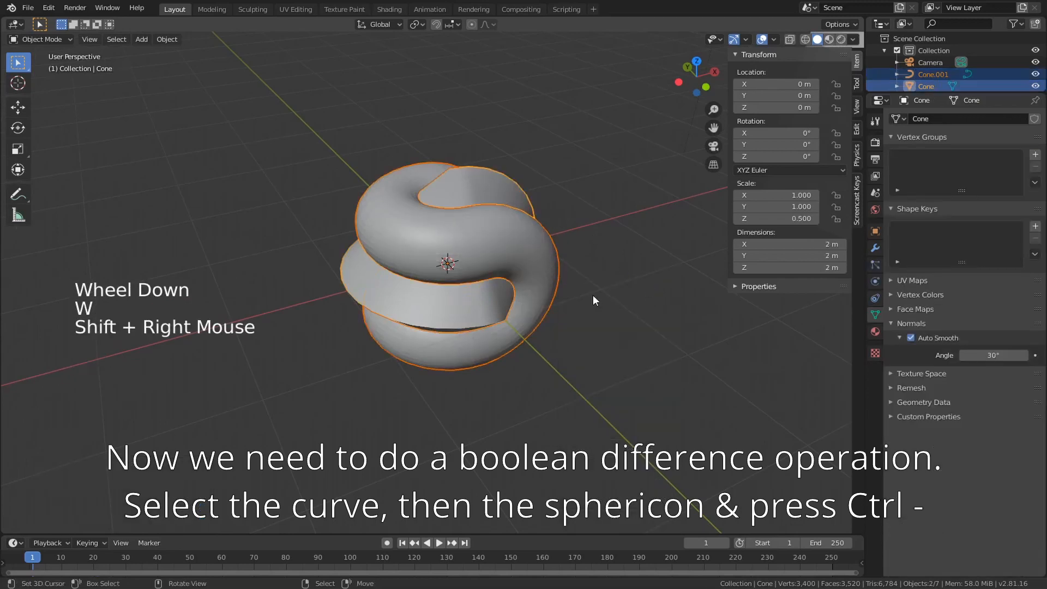
{"action": "key", "text": "ctrl+KP_Subtract"}
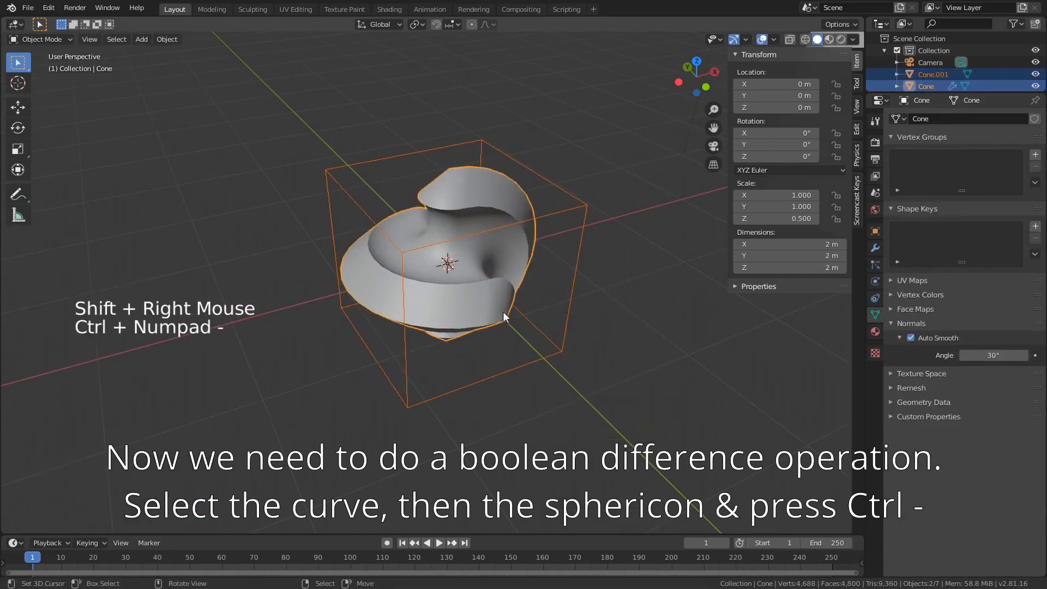
{"action": "middle_click_drag", "start_coordinate": [503, 317], "coordinate": [575, 211]}
Try fattening the entire boolean cutter mesh by about 0.142 m with Shrink/Fatten to widen the carved groove
{"action": "right_click", "coordinate": [577, 214]}
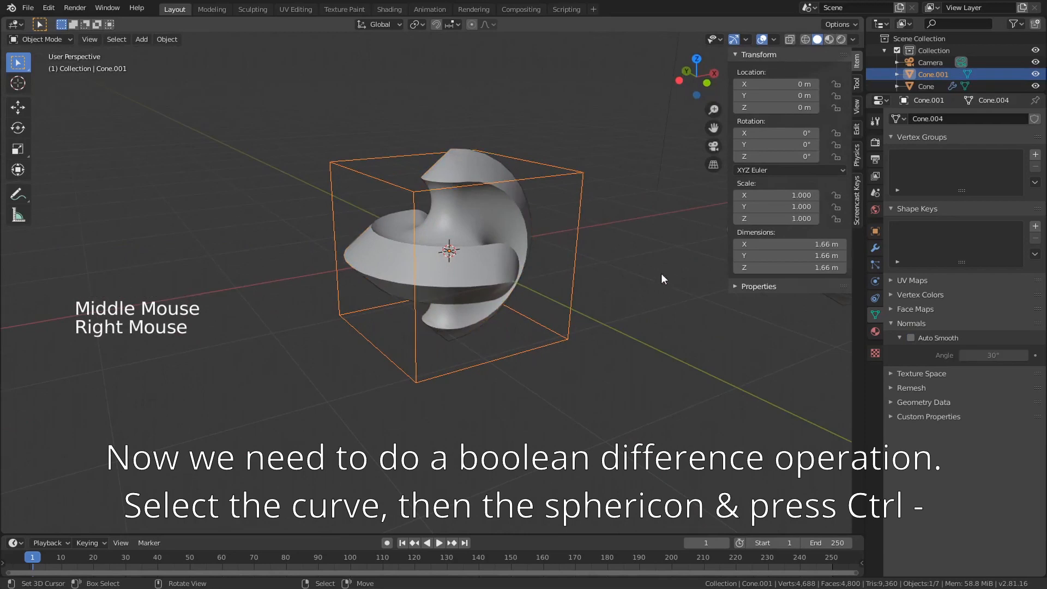
{"action": "key", "text": "s"}
{"action": "right_click", "coordinate": [675, 264]}
{"action": "key", "text": "Tab"}
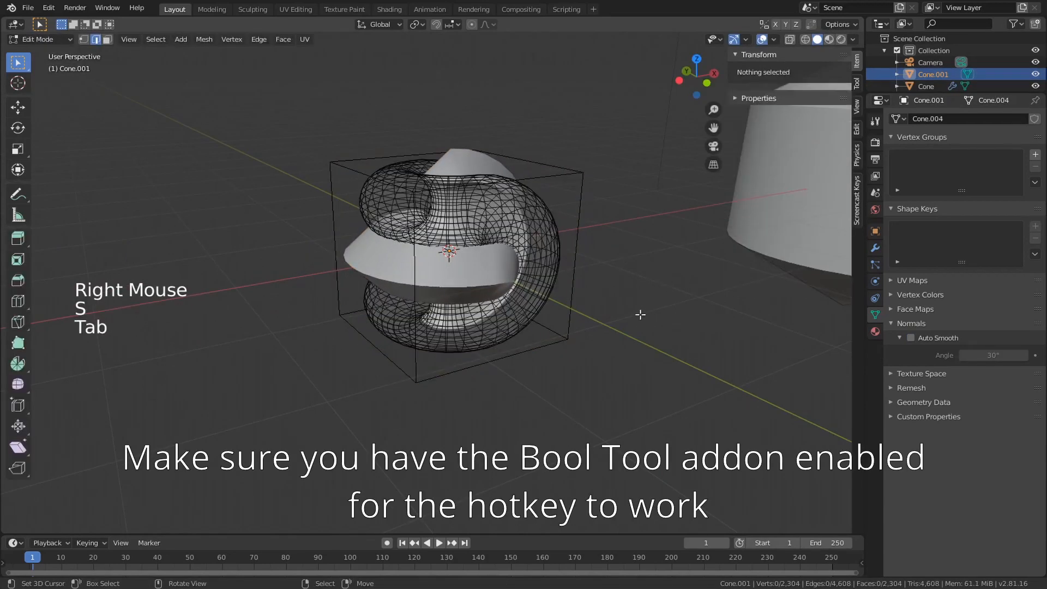
{"action": "key", "text": "a"}
{"action": "key", "text": "alt+s"}
{"action": "key", "text": "shift"}
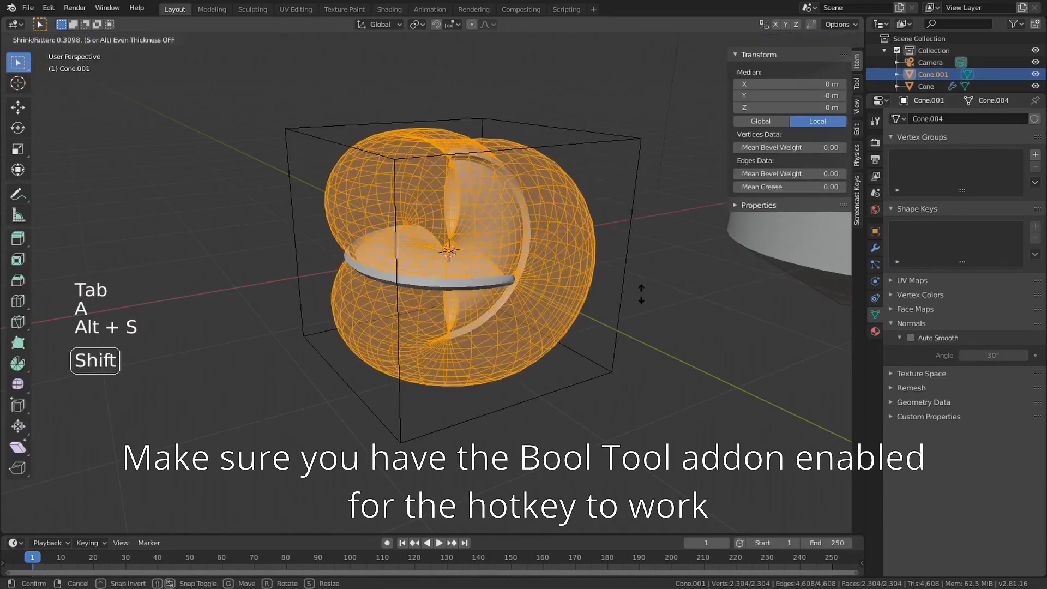
{"action": "left_click", "coordinate": [636, 376], "text": "shift"}
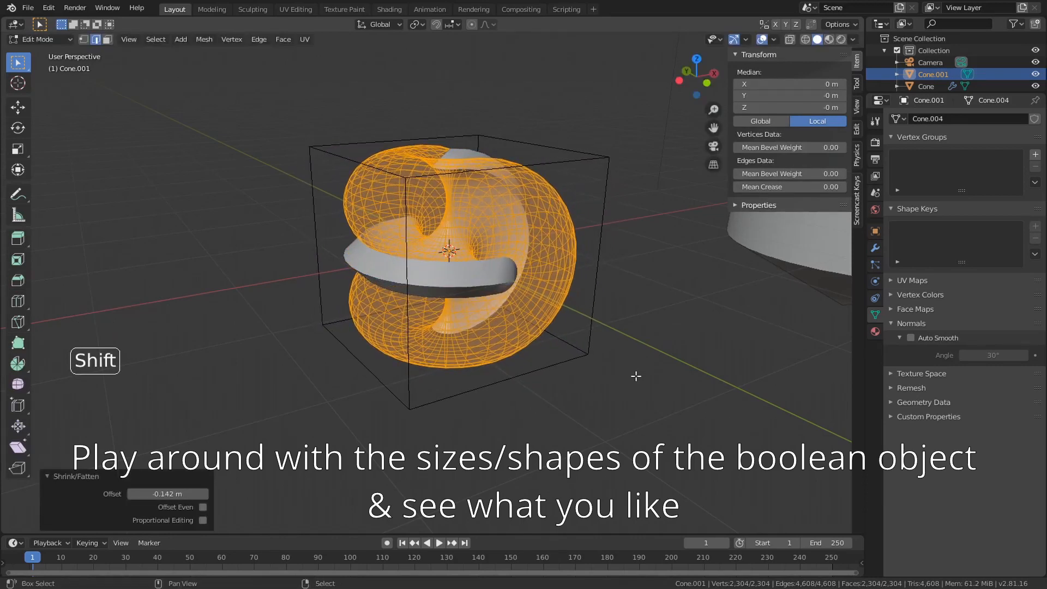
{"action": "key", "text": "Tab"}
{"action": "middle_click_drag", "start_coordinate": [636, 377], "coordinate": [541, 375]}
Try shrinking the boolean cutter mesh with Shrink/Fatten for a thinner groove, and return to Object Mode
{"action": "key", "text": "Tab"}
{"action": "key", "text": "alt+s"}
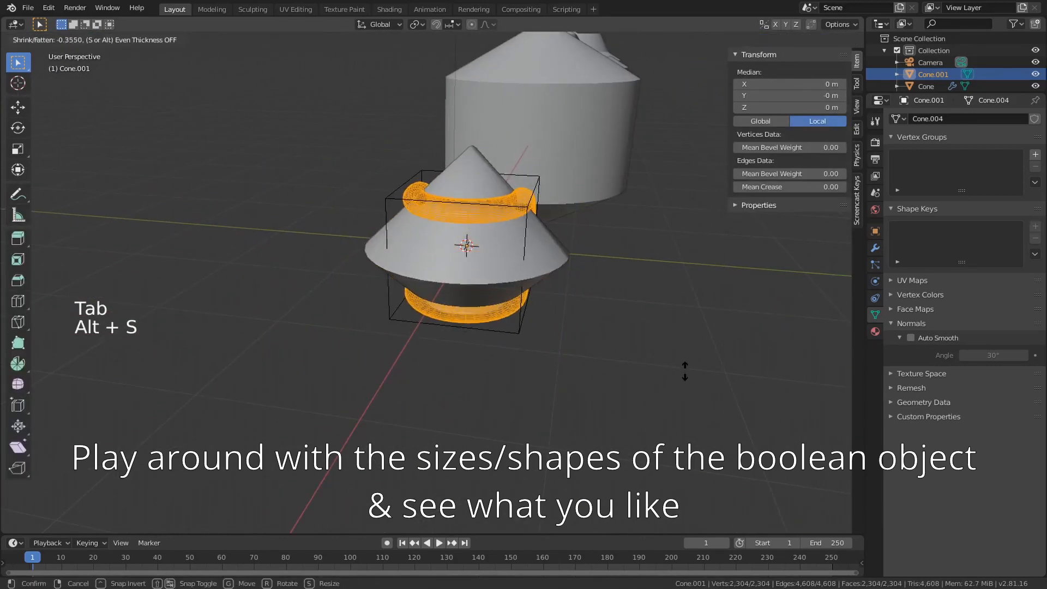
{"action": "key", "text": "Tab"}
{"action": "mouse_move", "coordinate": [659, 373]}
{"action": "middle_mouse_down"}
{"action": "mouse_move", "coordinate": [493, 372]}
{"action": "mouse_move", "coordinate": [641, 371]}
{"action": "middle_mouse_up"}
Undo the Shrink/Fatten changes made to the boolean cutter
{"action": "key", "text": "ctrl+z"}
{"action": "key", "text": "ctrl+z"}
{"action": "key", "text": "ctrl+z"}
{"action": "key", "text": "ctrl+z"}
{"action": "key", "text": "ctrl+z"}
{"action": "key", "text": "ctrl+z"}
{"action": "key", "text": "ctrl+z"}
{"action": "key", "text": "ctrl+z"}
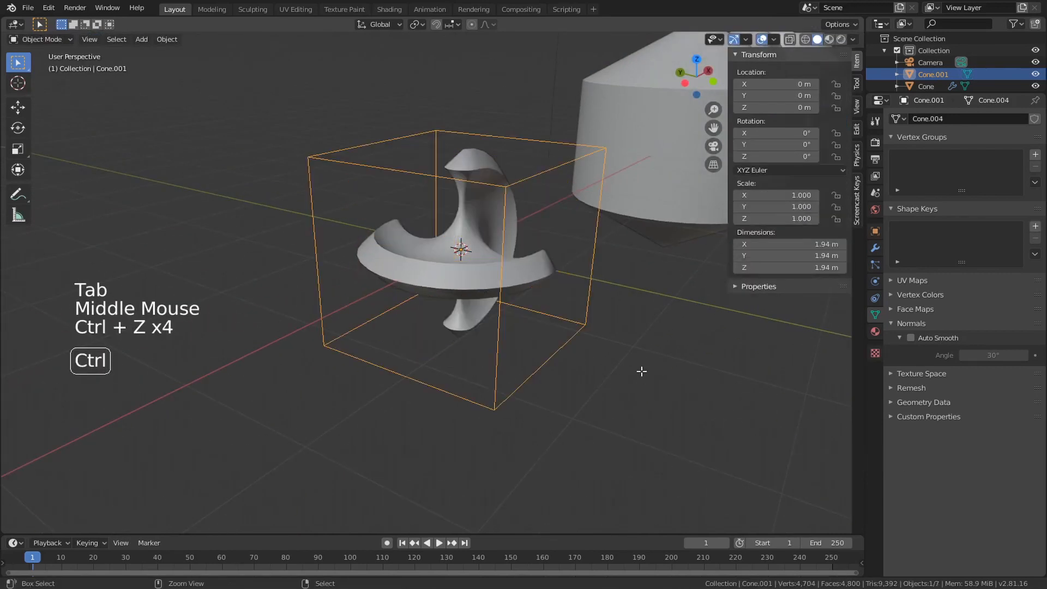
{"action": "key", "text": "ctrl+z"}
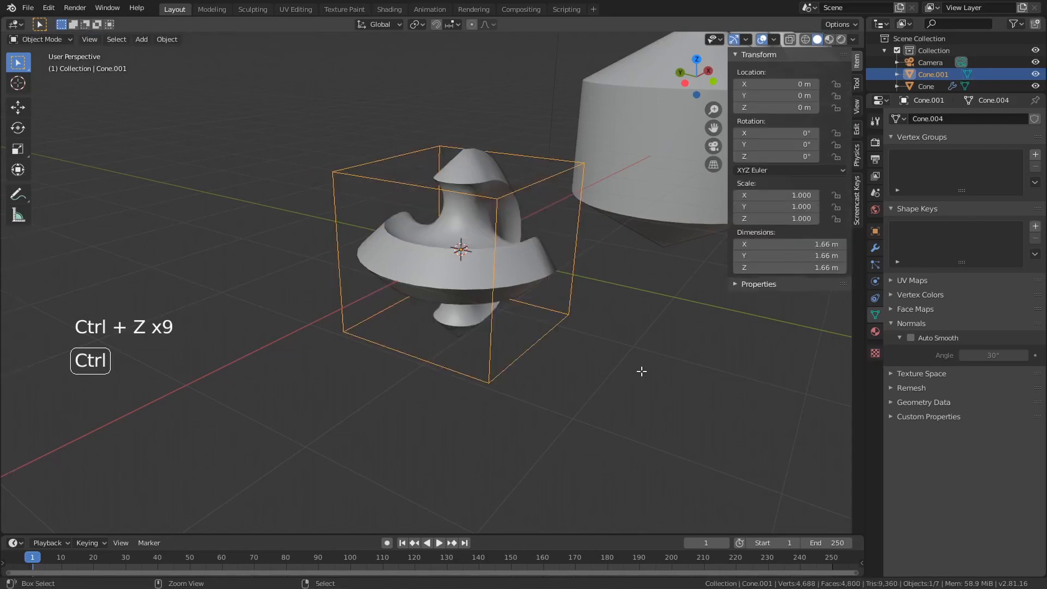
Scale the boolean cutter object down uniformly to about 0.921 to adjust the carved groove
{"action": "key", "text": "s"}
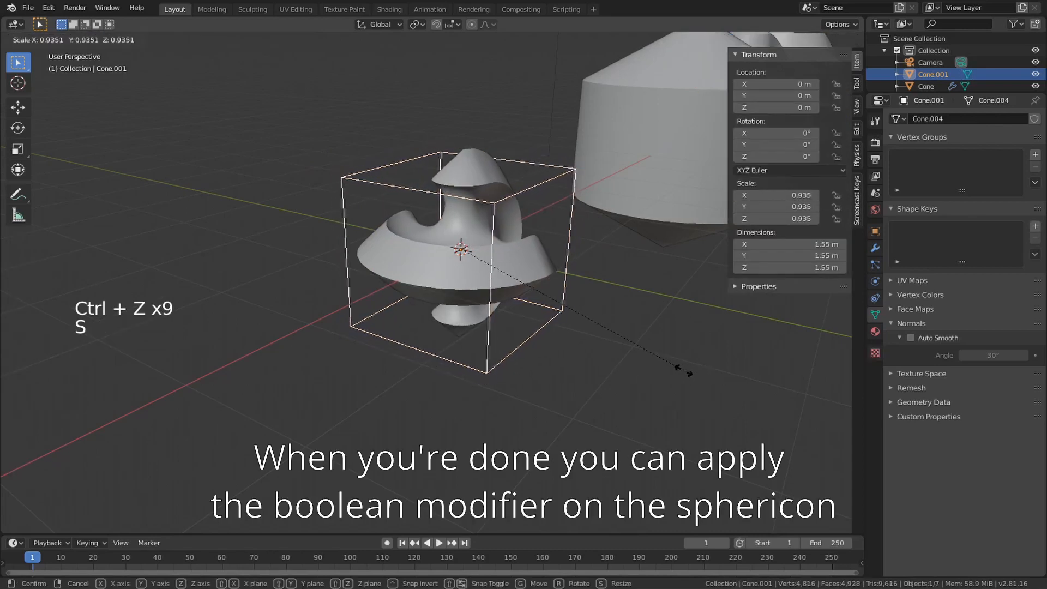
{"action": "left_click", "coordinate": [683, 370]}
{"action": "key", "text": "Tab"}
{"action": "middle_click_drag", "start_coordinate": [609, 387], "coordinate": [549, 386]}
{"action": "key", "text": "Tab"}
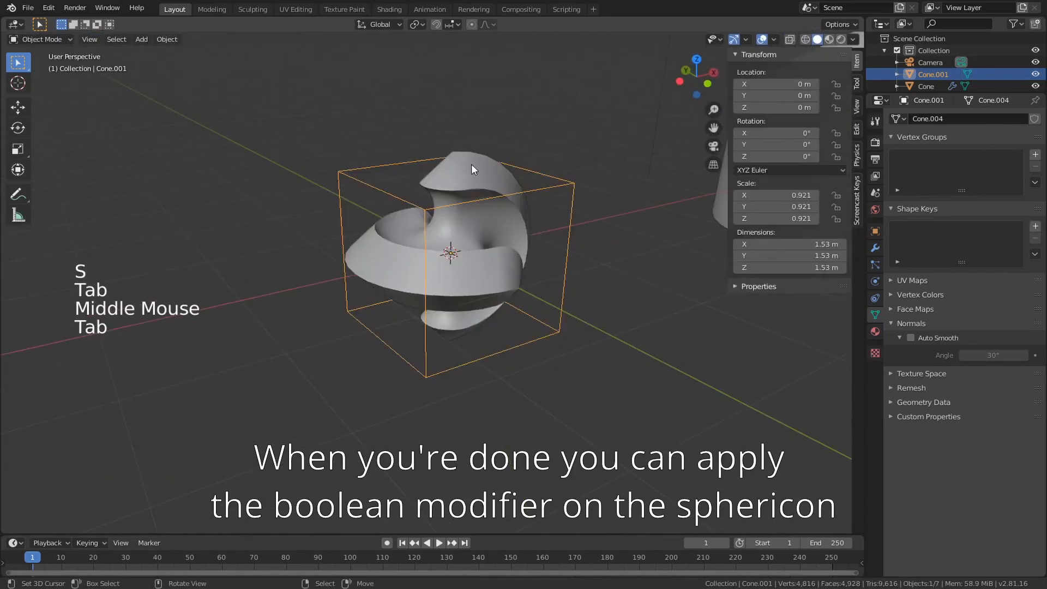
Apply the Difference boolean modifier on the sphericon to make the carved groove permanent
{"action": "right_click", "coordinate": [472, 168]}
{"action": "left_click", "coordinate": [875, 249]}
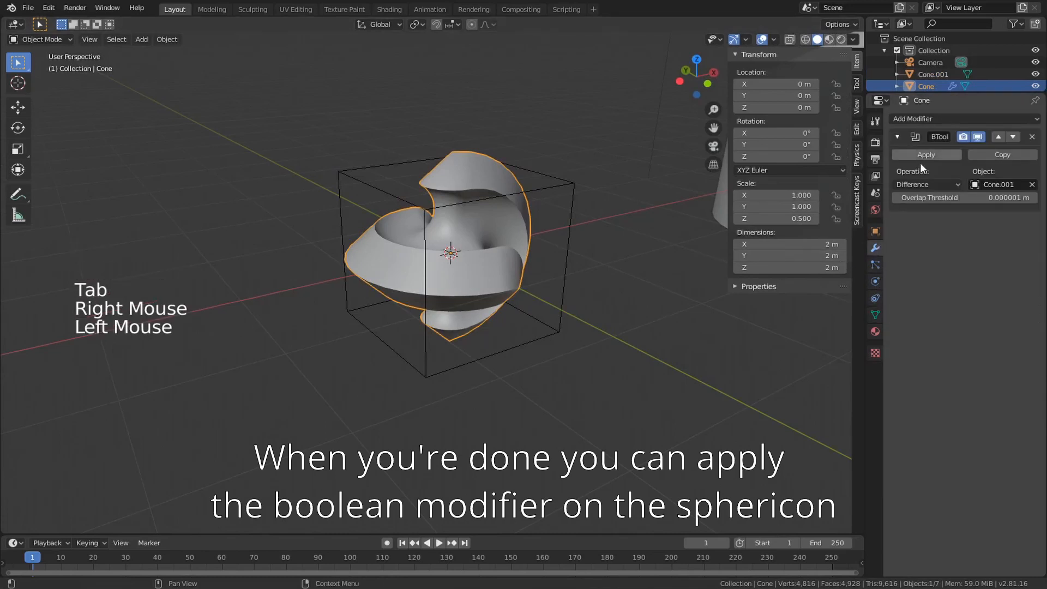
{"action": "left_click", "coordinate": [928, 149]}
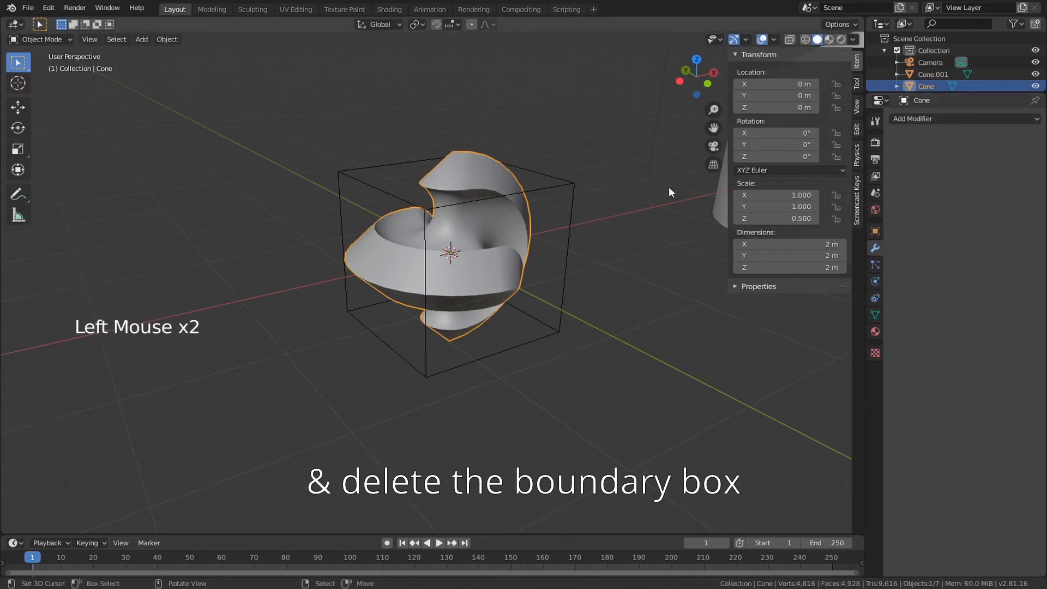
Delete the leftover boolean cutter object around the sphericon and select the carved sphericon
{"action": "right_click", "coordinate": [572, 189]}
{"action": "key", "text": "x"}
{"action": "right_click", "coordinate": [635, 347]}
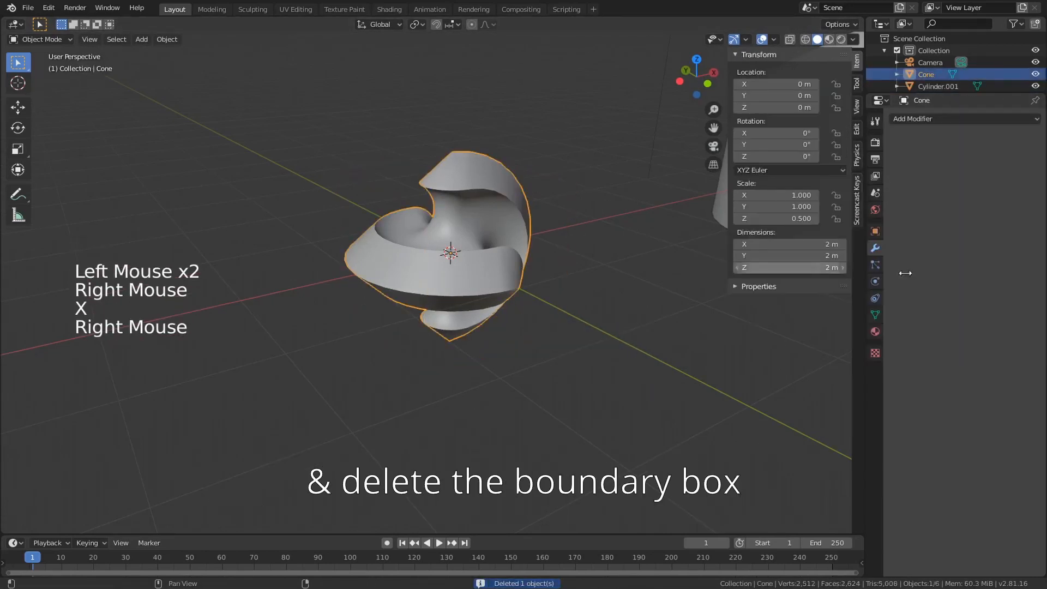
Give the carved sphericon a new material with a red base color (hue 0.983, saturation 1.000), using Material Preview shading
{"action": "left_click", "coordinate": [876, 330]}
{"action": "left_click", "coordinate": [956, 168]}
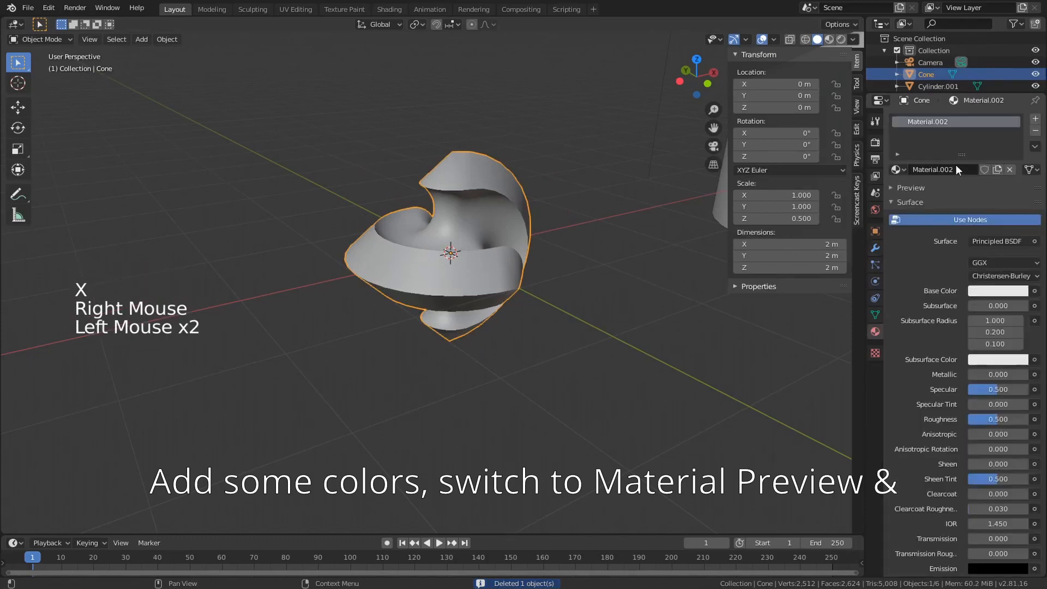
{"action": "left_click", "coordinate": [994, 290]}
{"action": "key", "text": "z"}
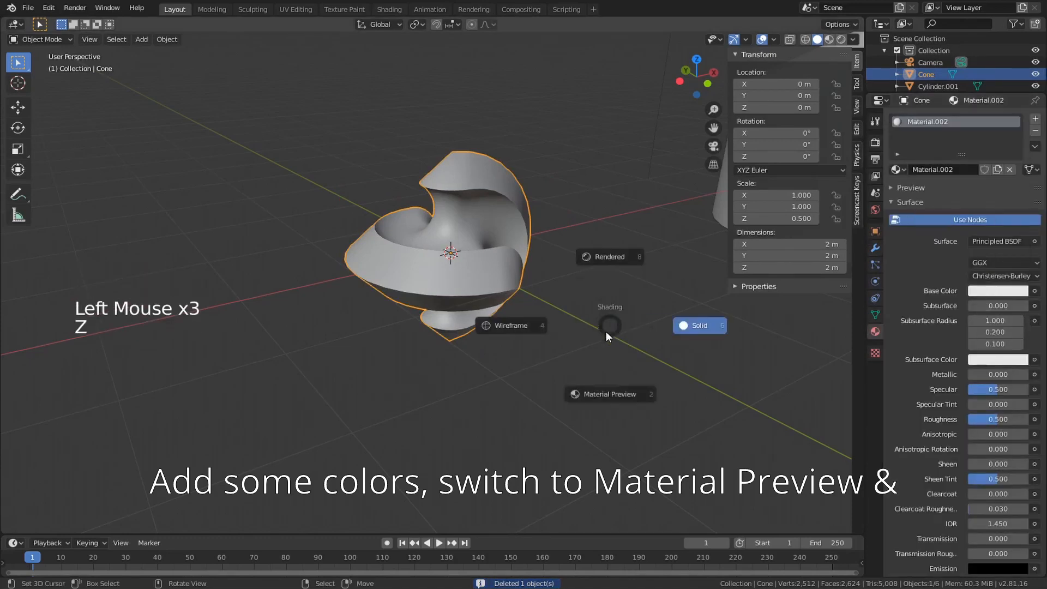
{"action": "left_click", "coordinate": [608, 368]}
{"action": "left_click", "coordinate": [993, 291]}
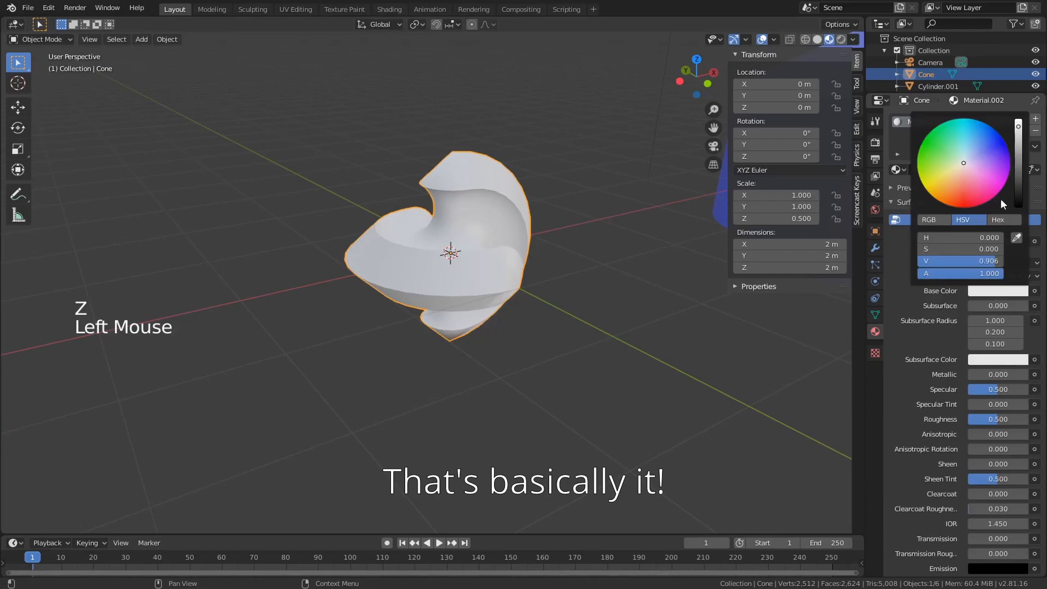
{"action": "mouse_move", "coordinate": [1000, 199]}
{"action": "left_mouse_down"}
{"action": "mouse_move", "coordinate": [974, 194]}
{"action": "mouse_move", "coordinate": [958, 207]}
{"action": "left_mouse_up"}
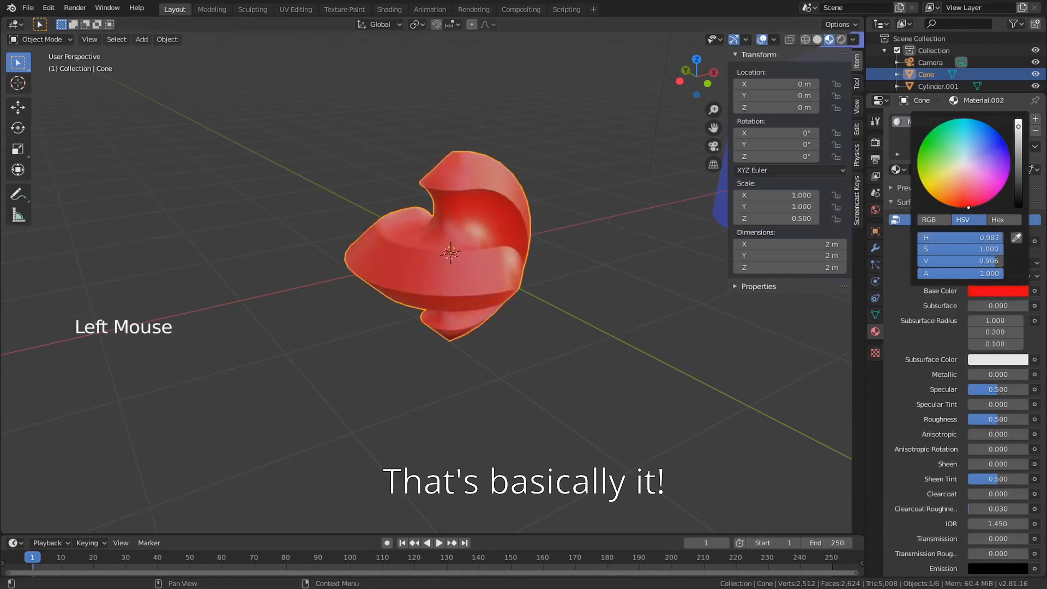
Scale the red carved sphericon up uniformly by about 1.518
{"action": "scroll", "coordinate": [557, 298], "scroll_direction": "down", "scroll_amount": 1}
{"action": "key", "text": "s"}
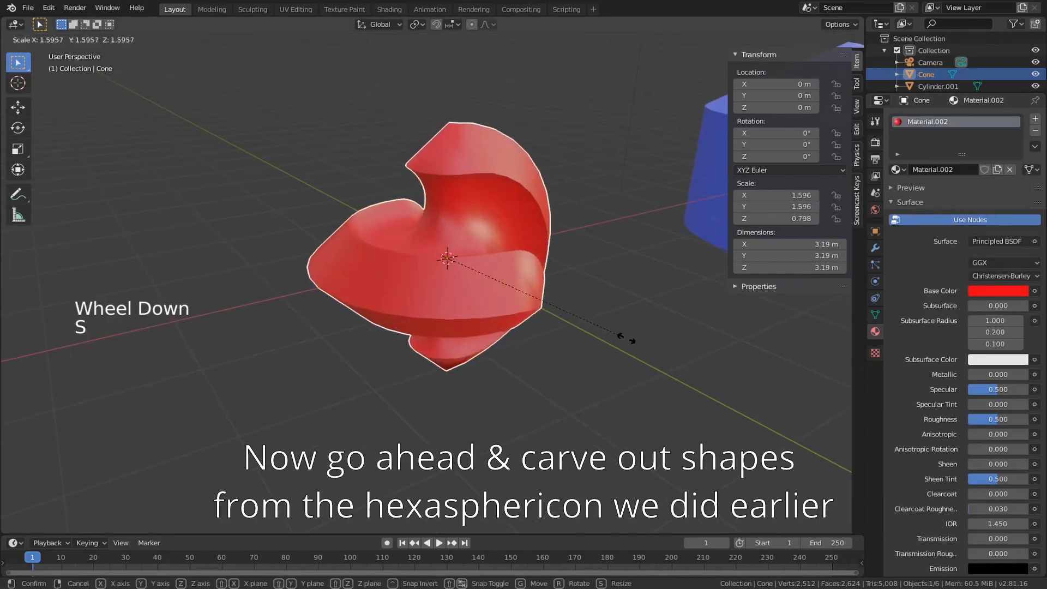
{"action": "left_click", "coordinate": [617, 330]}
{"action": "middle_click_drag", "start_coordinate": [616, 332], "coordinate": [665, 383], "text": "shift"}
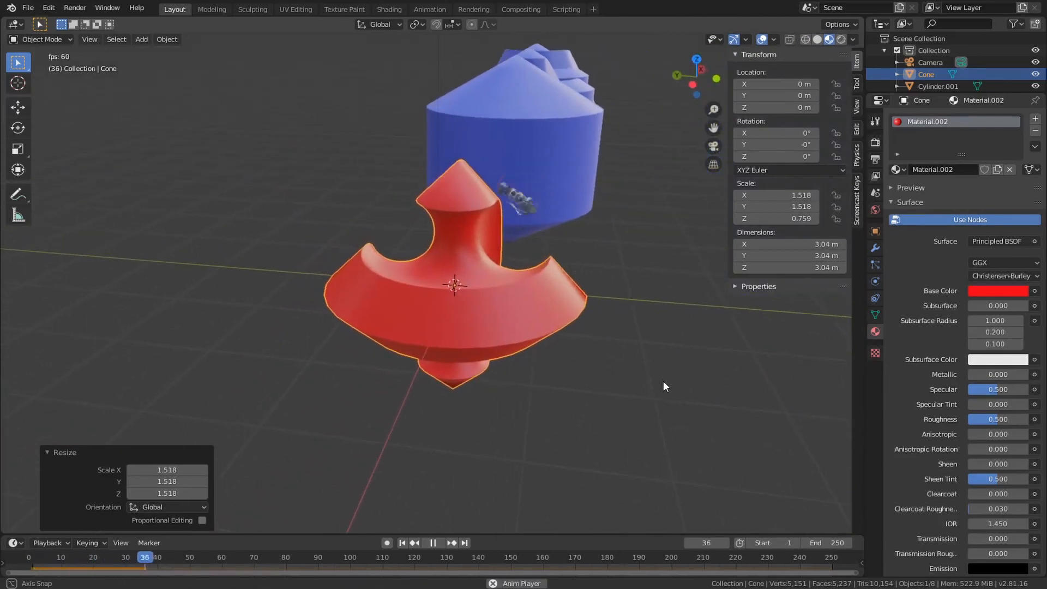